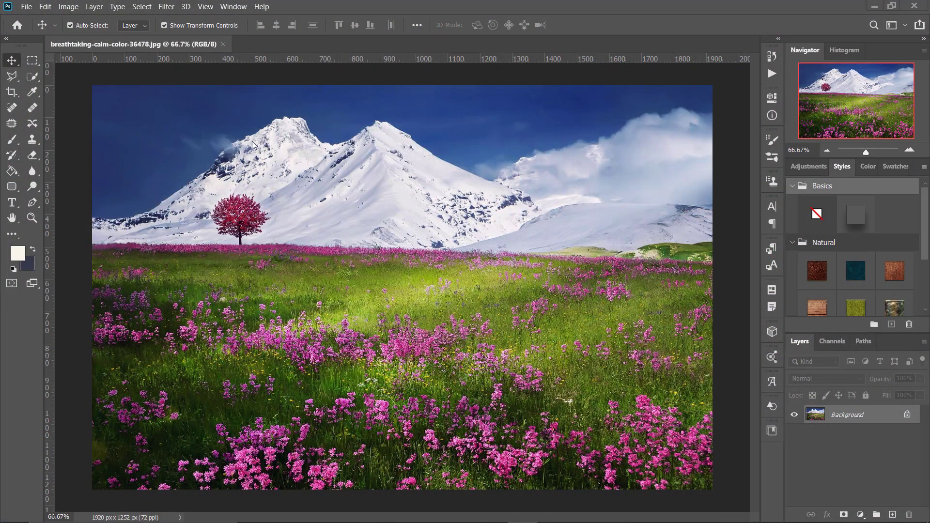
# Show the Window menu's workspace presets, with Photography still active.
pyautogui.click(233, 9)
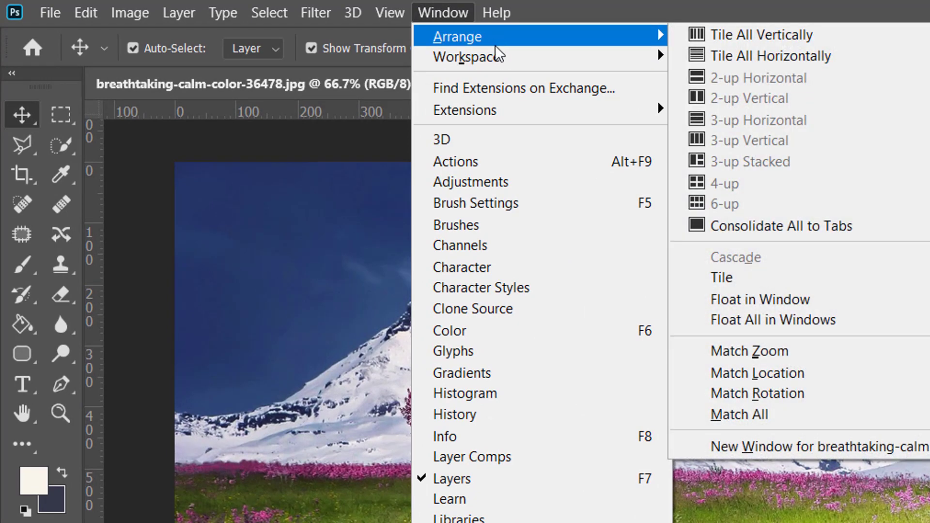
pyautogui.moveTo(245, 30)
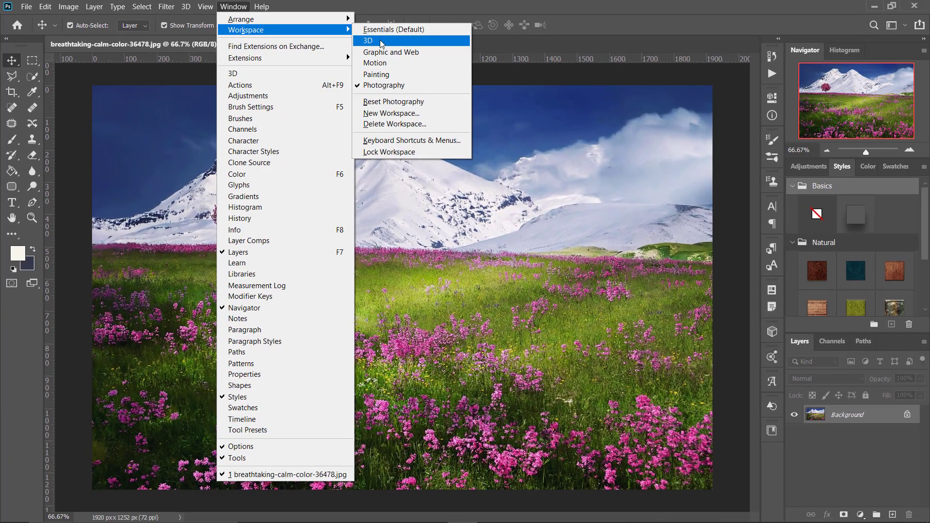
# Try the 3D workspace, then switch back to Photography from the workspace switcher.
pyautogui.click(379, 39)
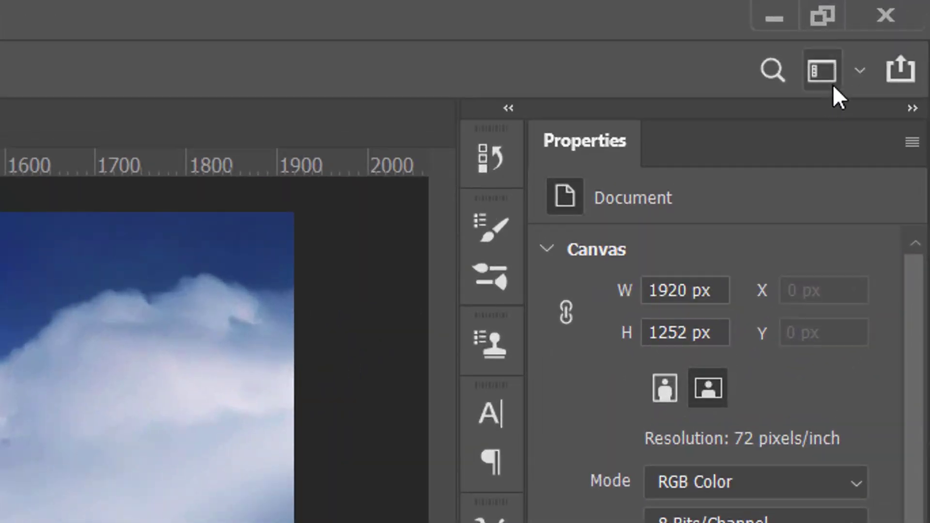
pyautogui.click(824, 67)
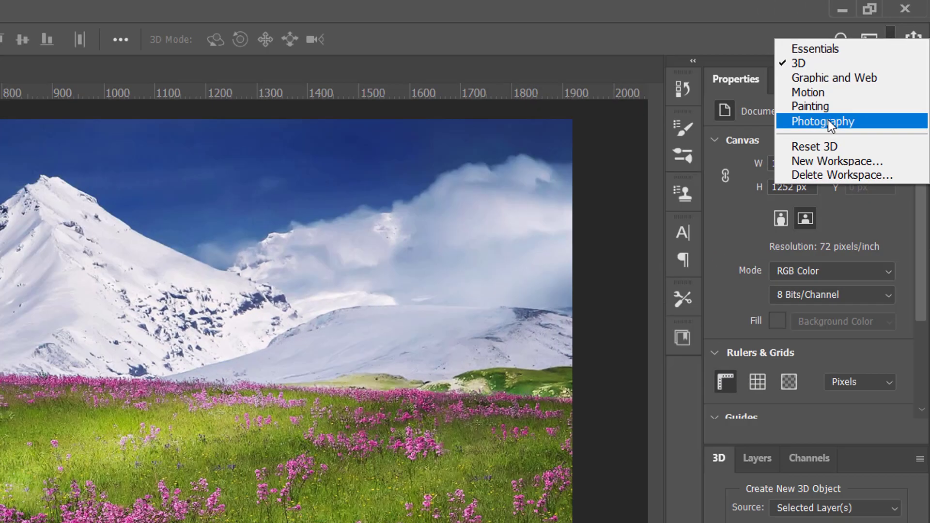
pyautogui.click(749, 211)
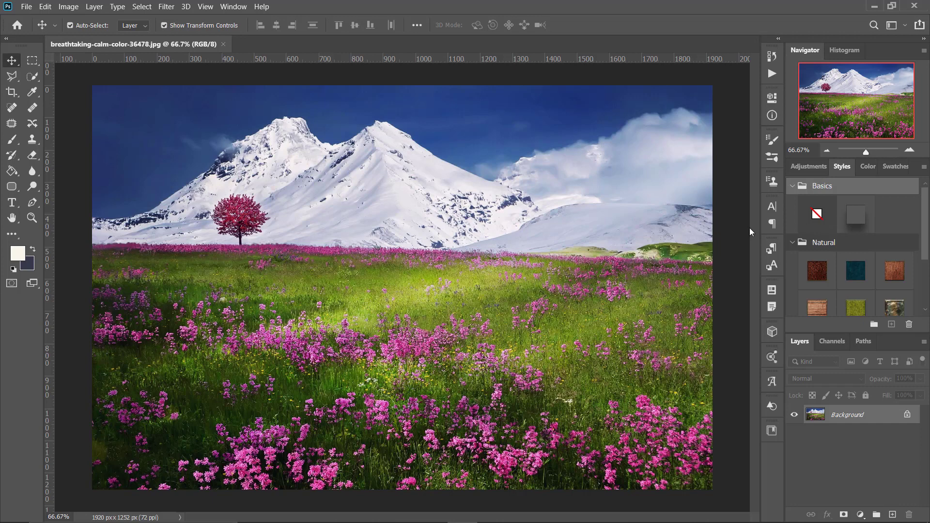
# Cycle through the Swatches, Adjustments, Channels and Paths panels, ending back on Layers.
pyautogui.click(233, 6)
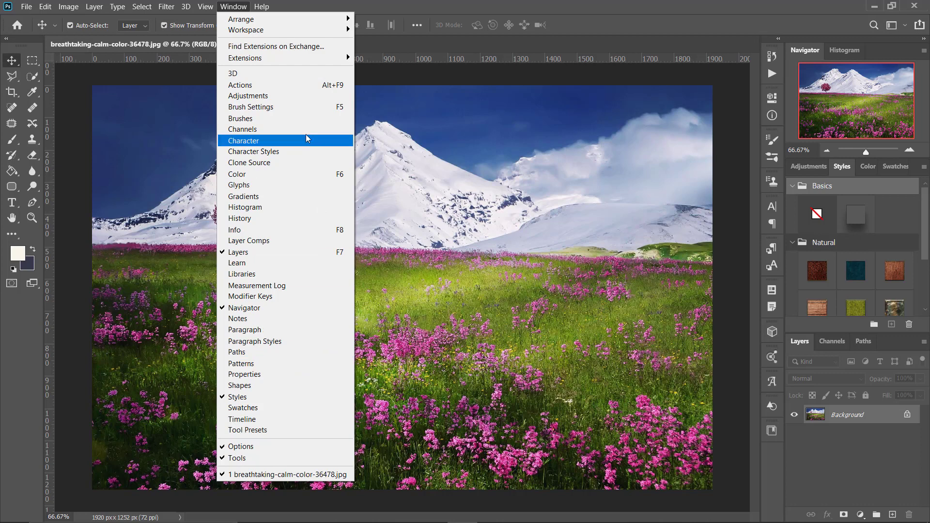
pyautogui.click(846, 199)
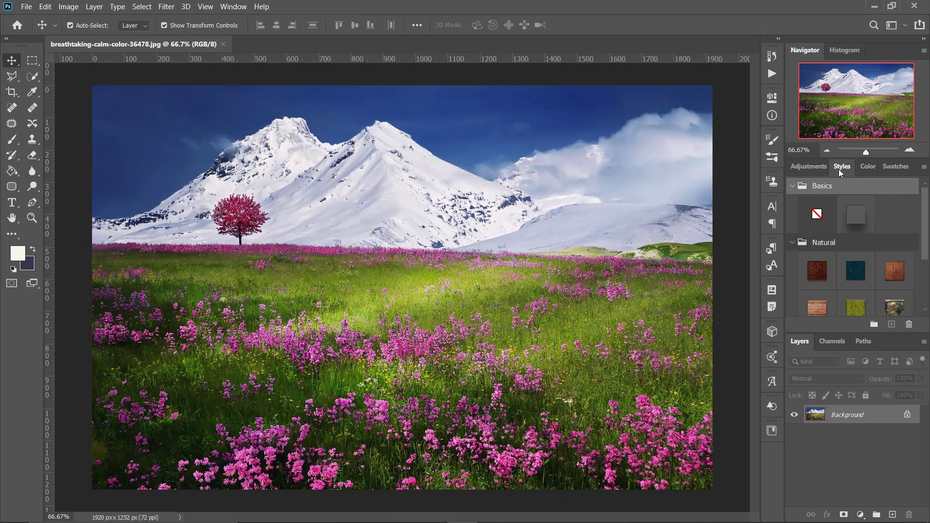
pyautogui.click(867, 166)
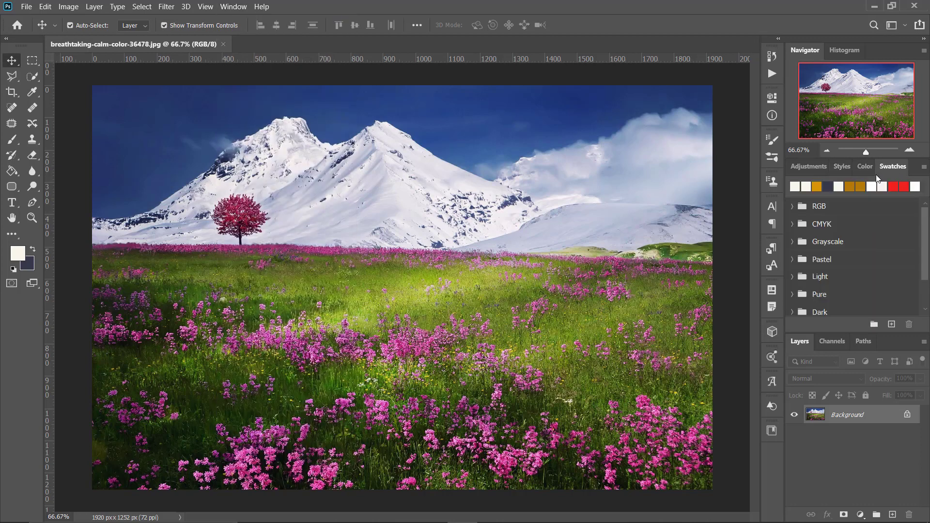
pyautogui.click(815, 169)
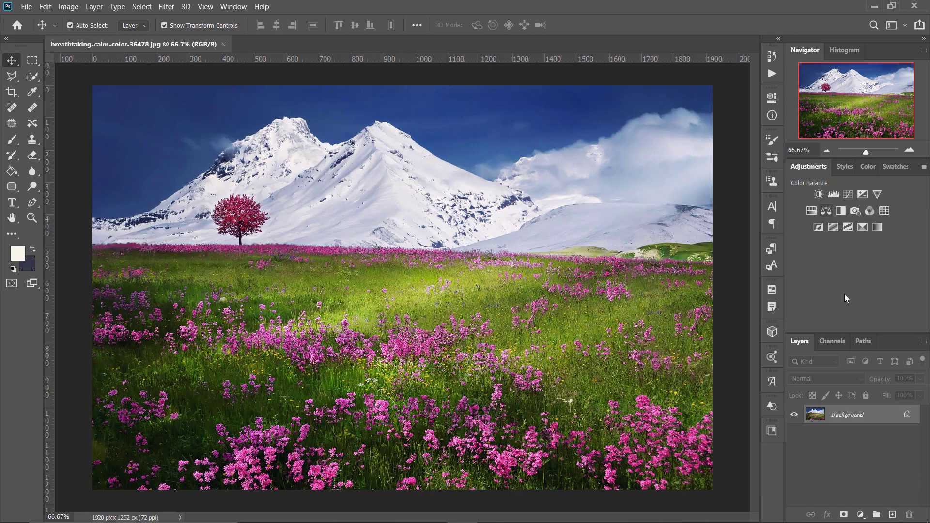
pyautogui.click(826, 342)
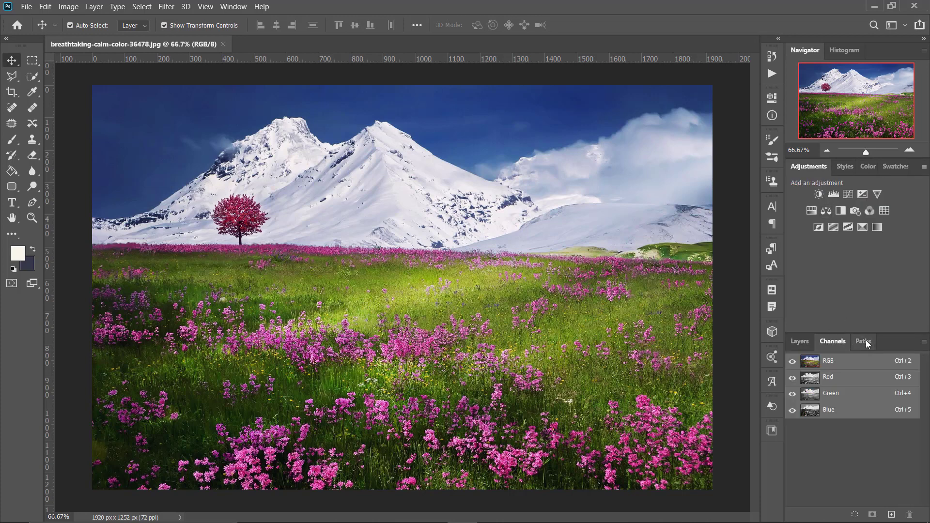
pyautogui.click(864, 341)
pyautogui.click(798, 342)
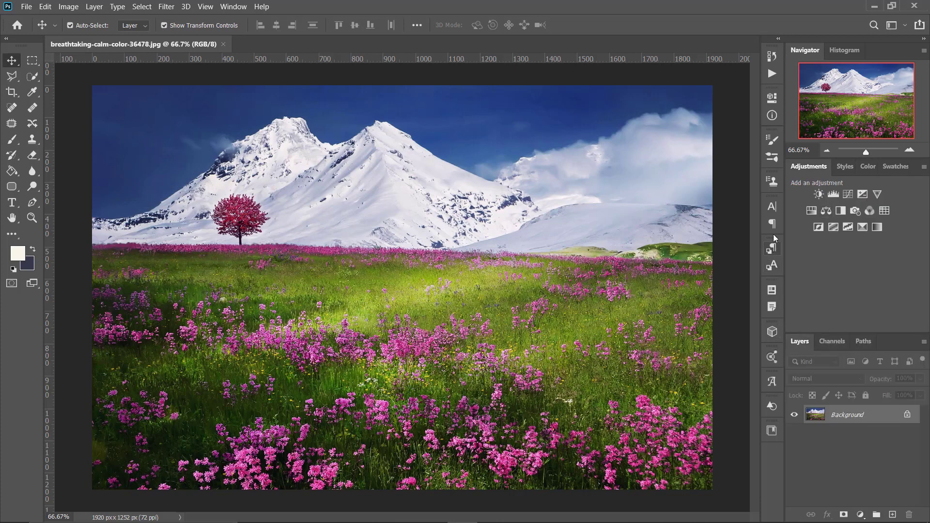
# Open Character, Actions, then History from the dock and drag History taller.
pyautogui.click(773, 206)
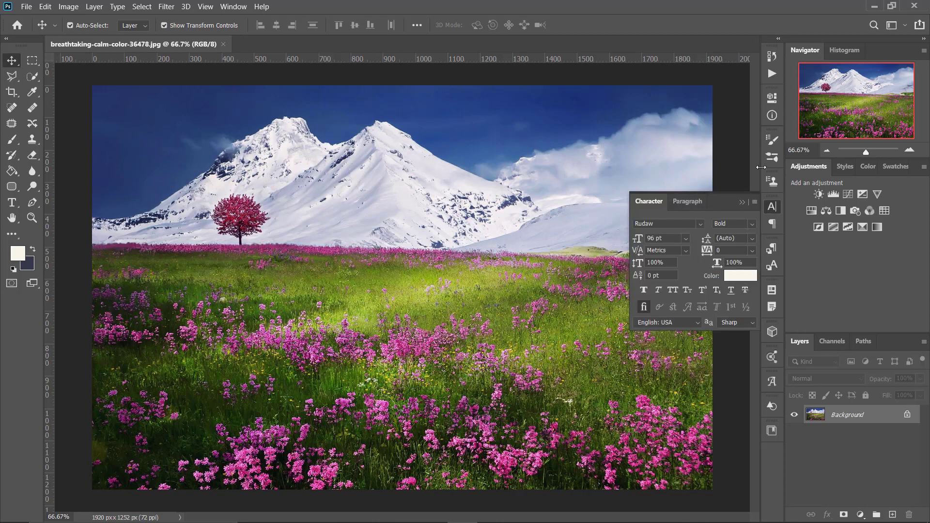
pyautogui.click(772, 78)
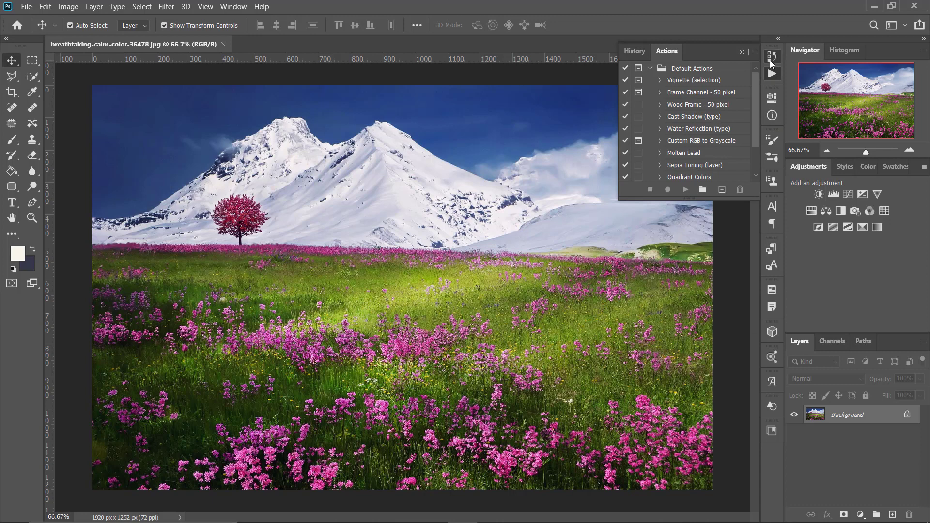
pyautogui.click(772, 59)
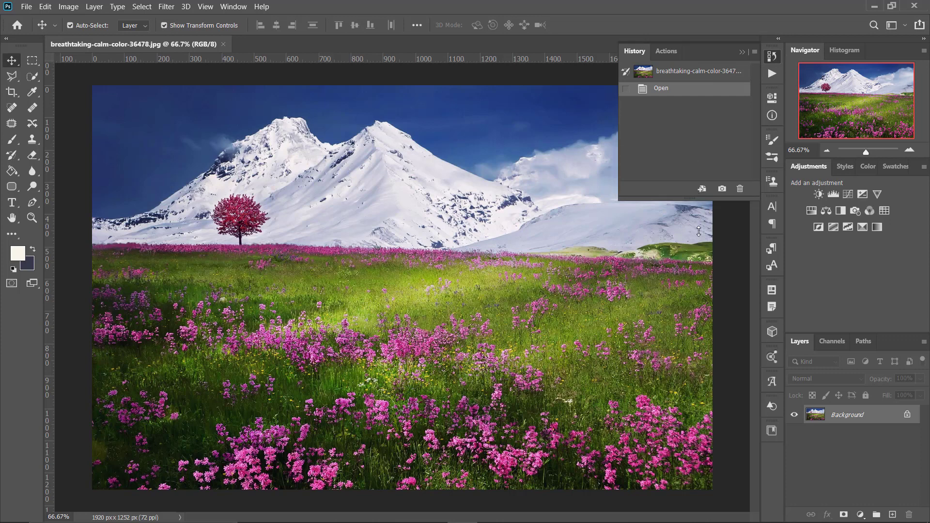
pyautogui.moveTo(697, 199); pyautogui.dragTo(686, 340)
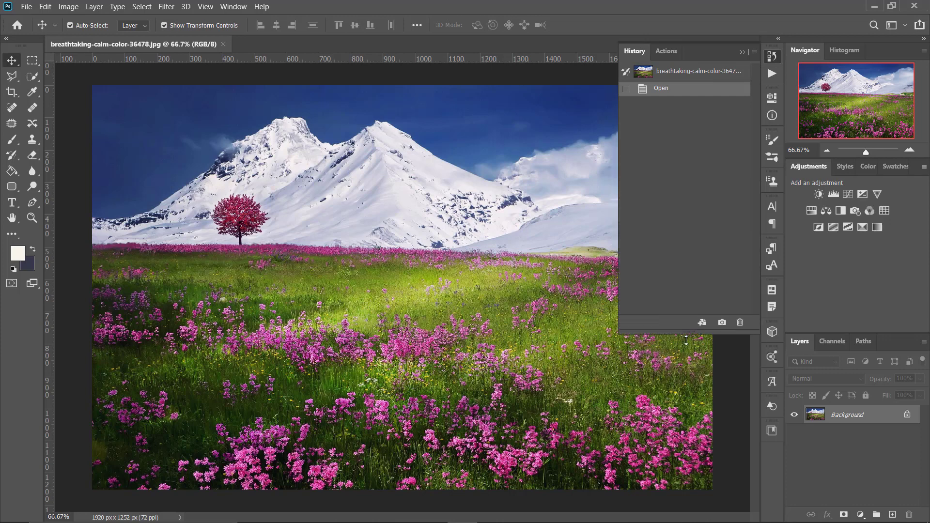
# Paint a large looping brush stroke on the photo, then revert to the Open state.
pyautogui.click(12, 139)
pyautogui.moveTo(397, 208); pyautogui.dragTo(371, 361)
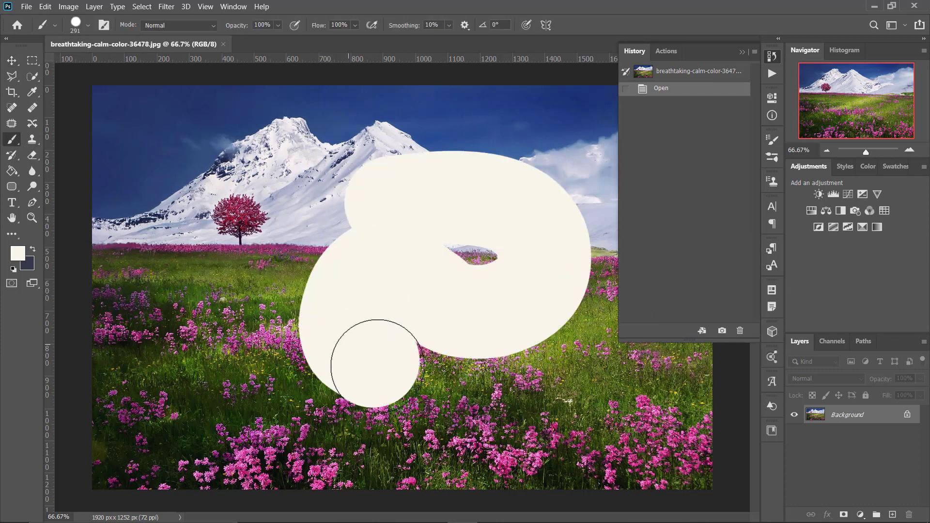
pyautogui.click(660, 89)
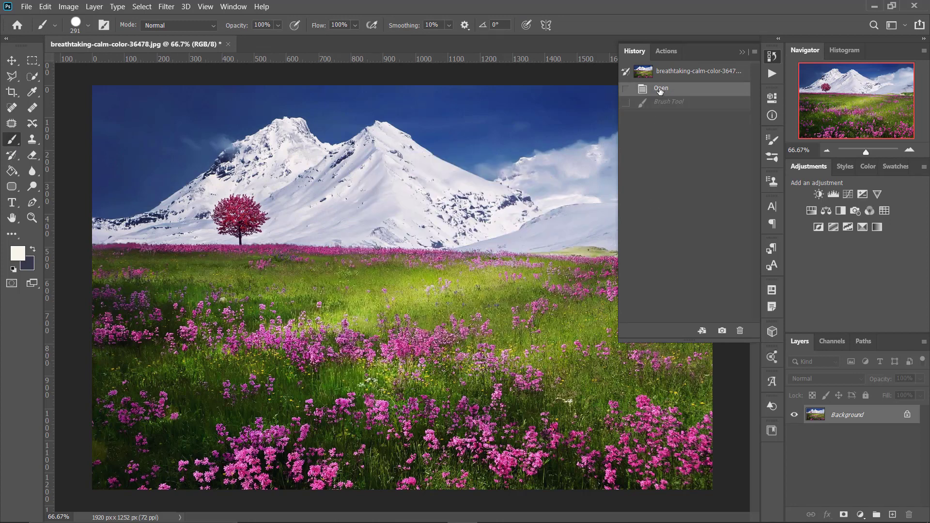
# Stamp seven round cream brush dabs across the meadow.
pyautogui.click(225, 172)
pyautogui.click(356, 258)
pyautogui.click(338, 392)
pyautogui.click(541, 215)
pyautogui.click(521, 374)
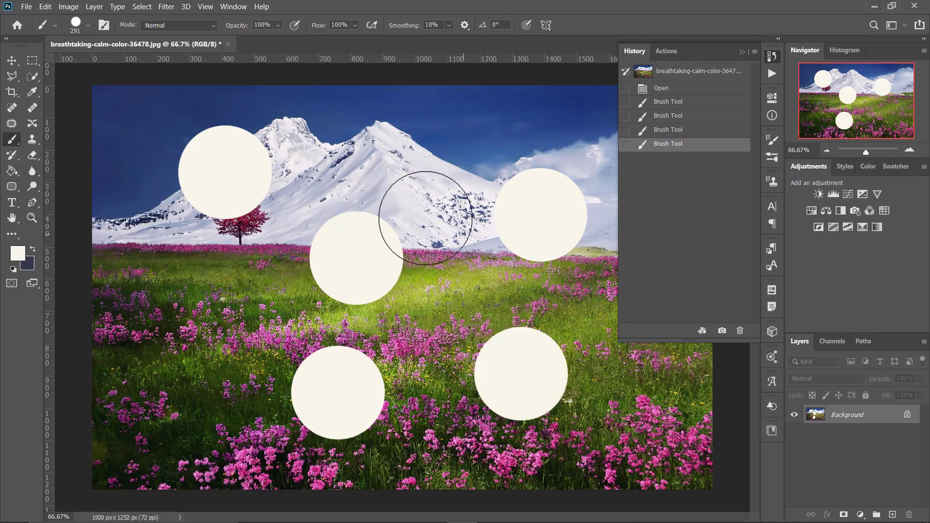
pyautogui.click(414, 170)
pyautogui.click(227, 309)
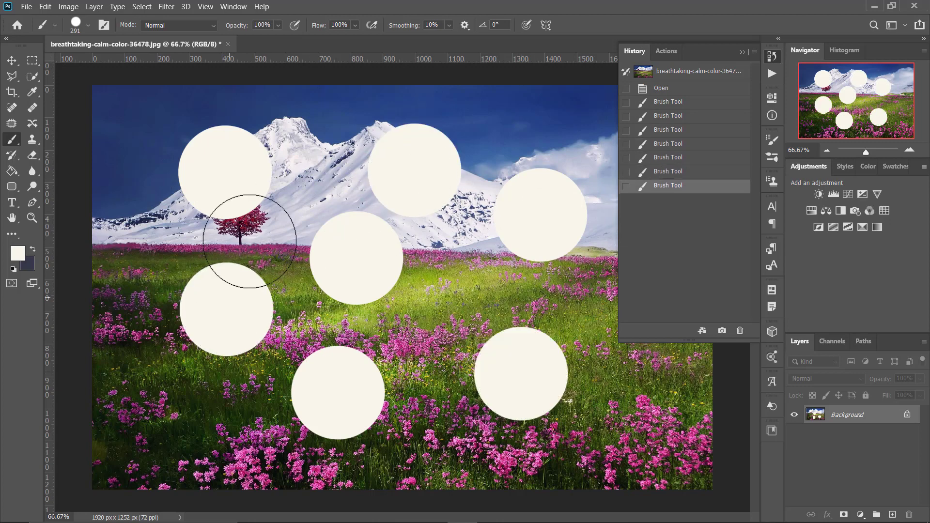
# Step back through History states to Open, then close the History panel.
pyautogui.click(658, 174)
pyautogui.click(655, 158)
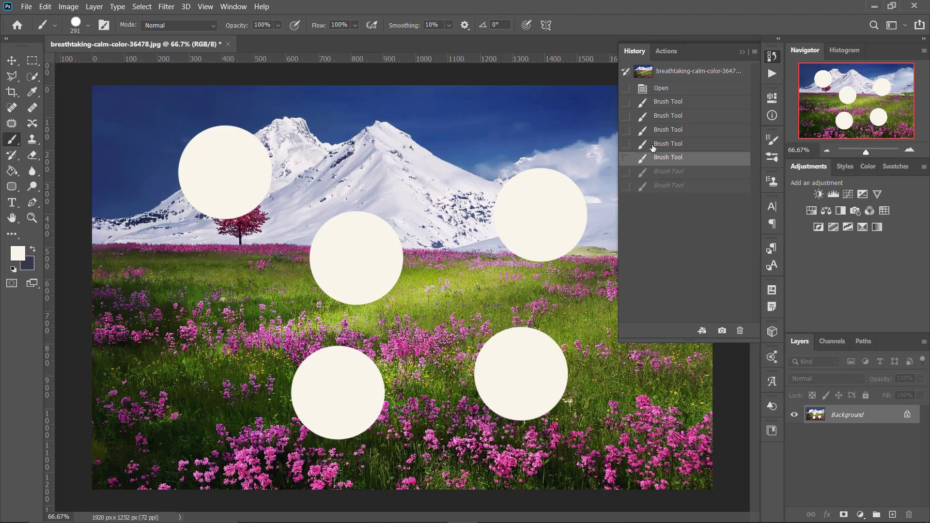
pyautogui.click(654, 129)
pyautogui.click(655, 115)
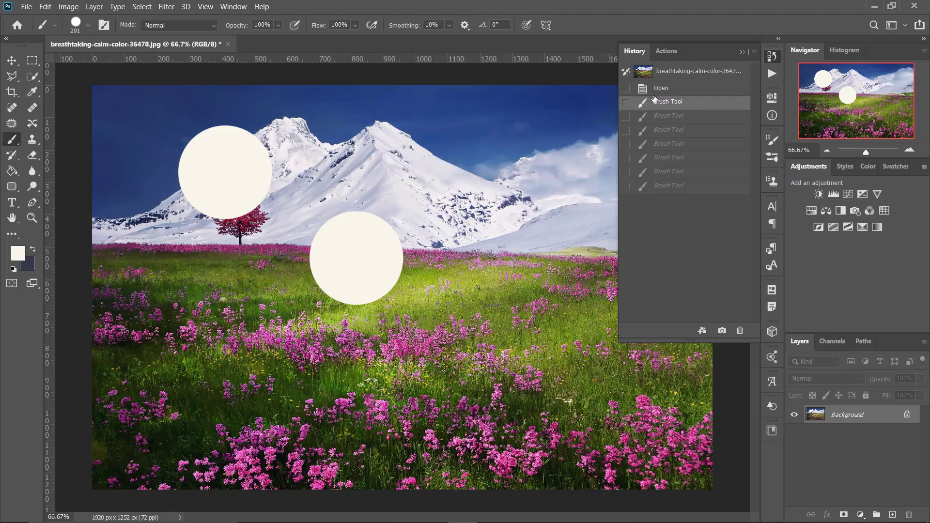
pyautogui.click(659, 87)
pyautogui.click(740, 55)
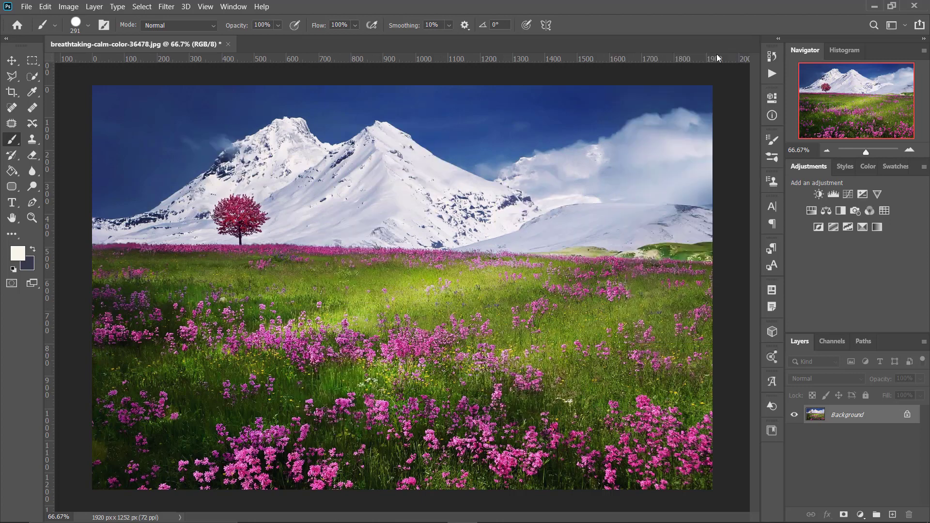
pyautogui.click(238, 7)
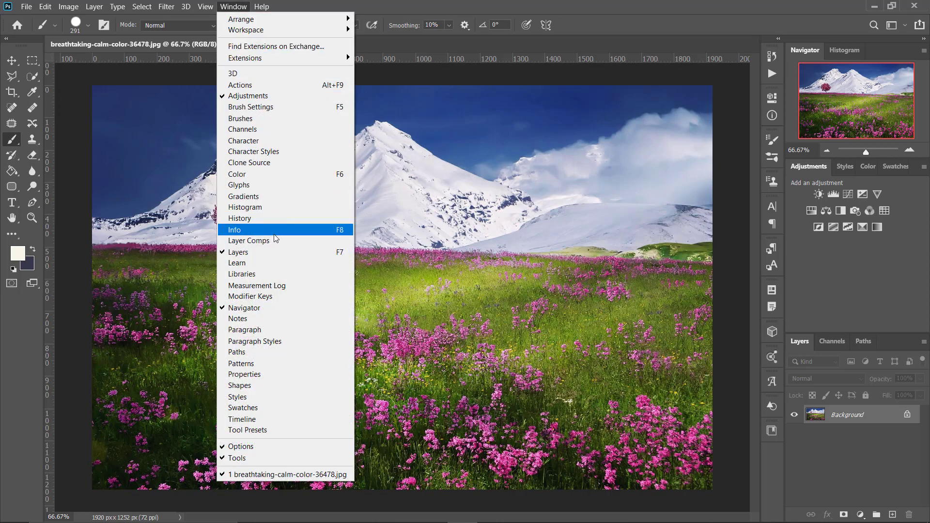
# Open and close the History panel again.
pyautogui.click(239, 218)
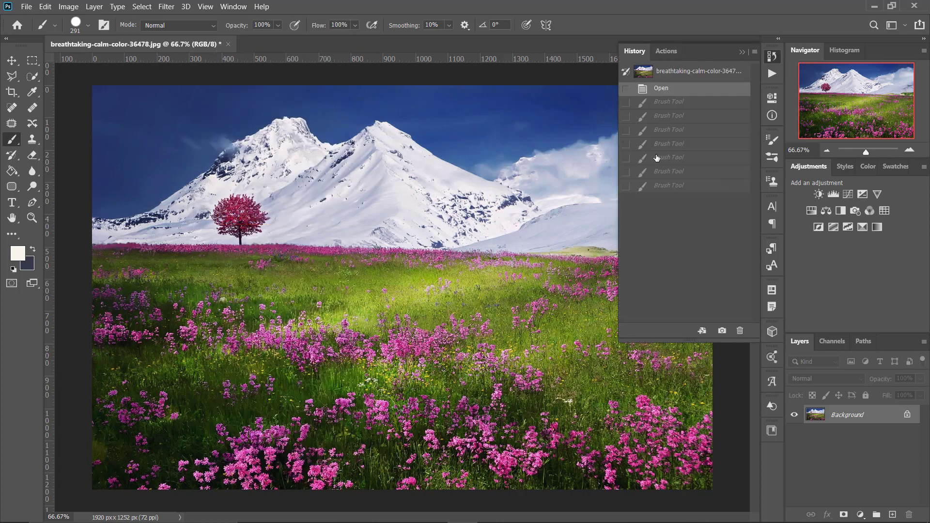
pyautogui.click(742, 52)
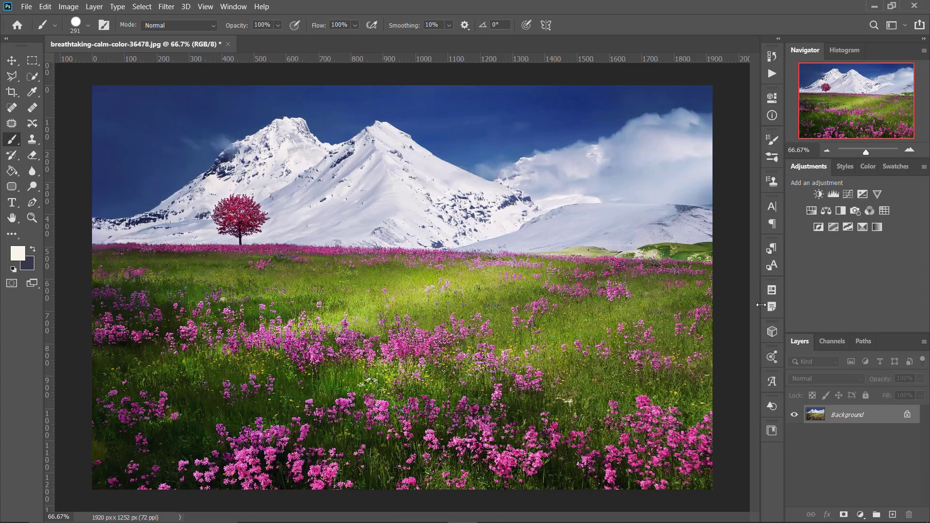
pyautogui.click(234, 6)
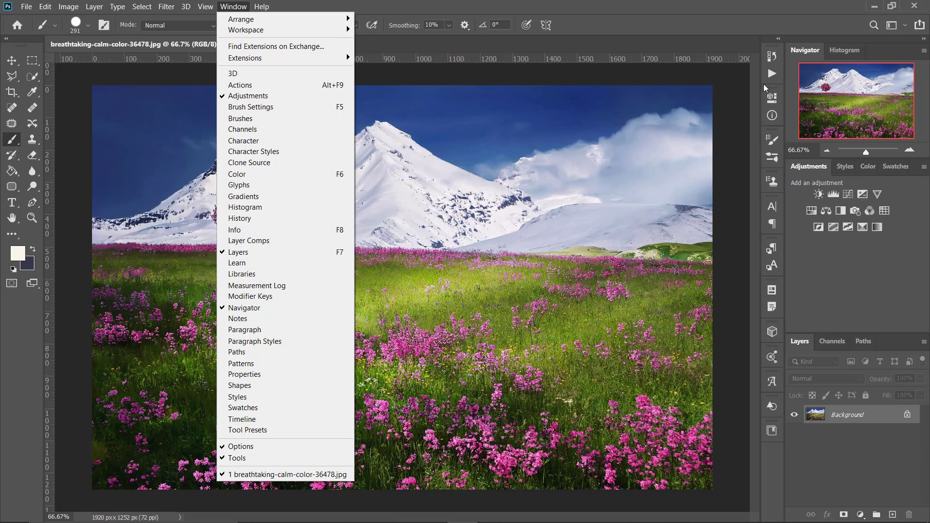
# Briefly view the Actions, Info, Brush Settings and History panels, then tuck History away.
pyautogui.click(772, 57)
pyautogui.click(772, 73)
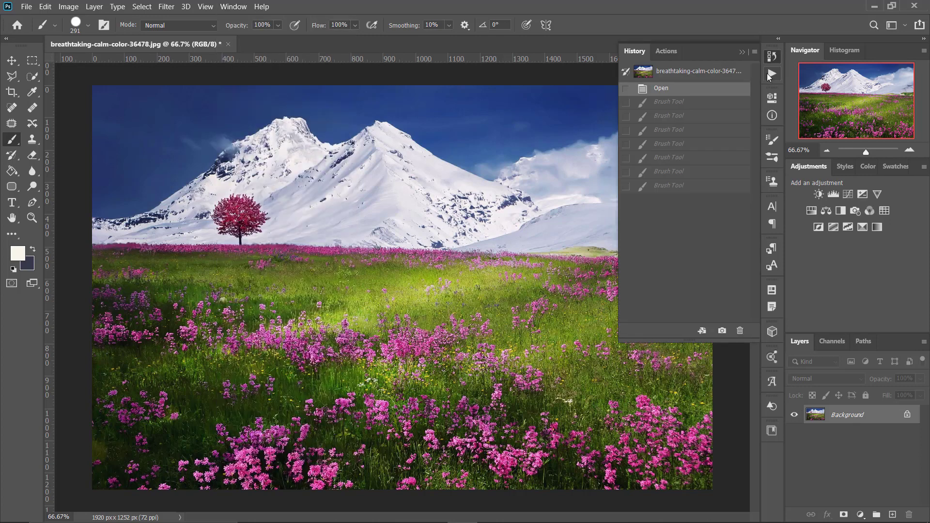
pyautogui.click(773, 98)
pyautogui.click(772, 116)
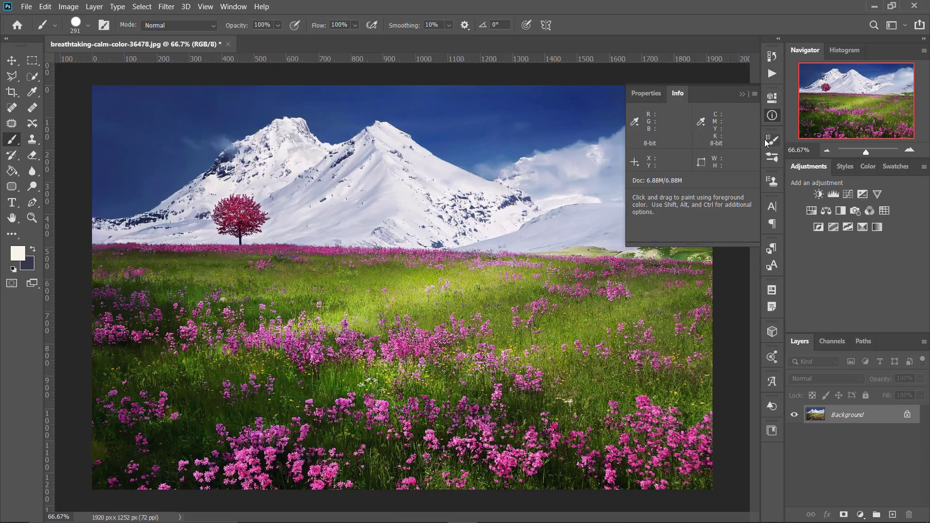
pyautogui.click(773, 140)
pyautogui.click(773, 57)
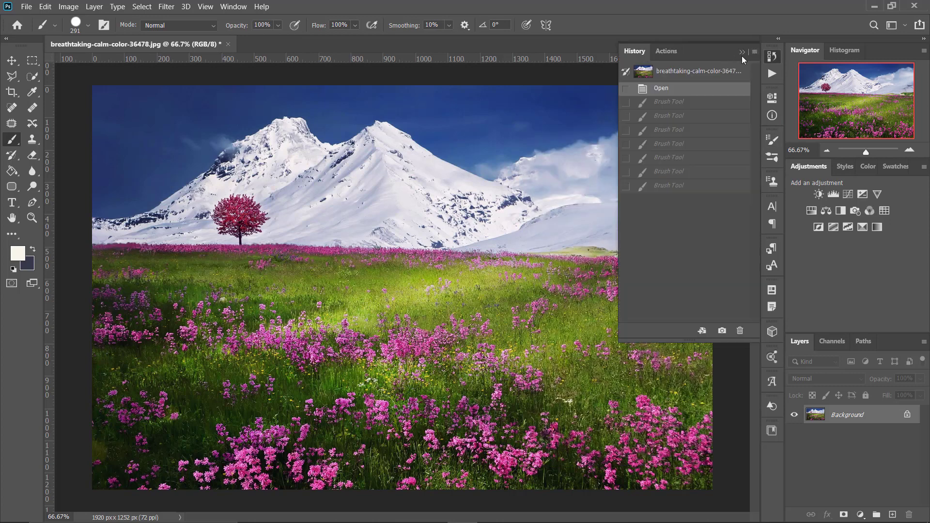
pyautogui.click(742, 50)
pyautogui.click(227, 5)
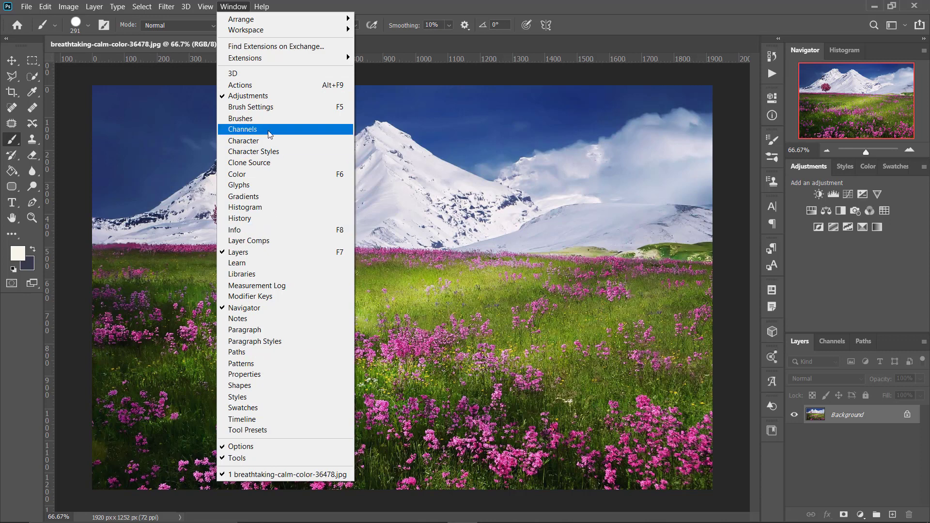
# Drag the maple tree from the Shapes panel's Leaf Trees folder onto the canvas.
pyautogui.click(255, 388)
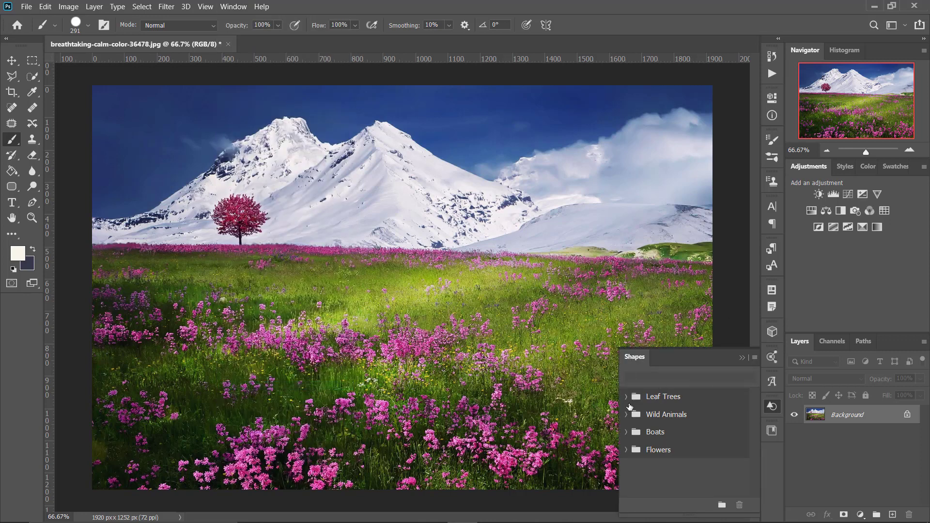
pyautogui.click(626, 397)
pyautogui.scroll(-2, 656, 436)
pyautogui.scroll(-2, 671, 456)
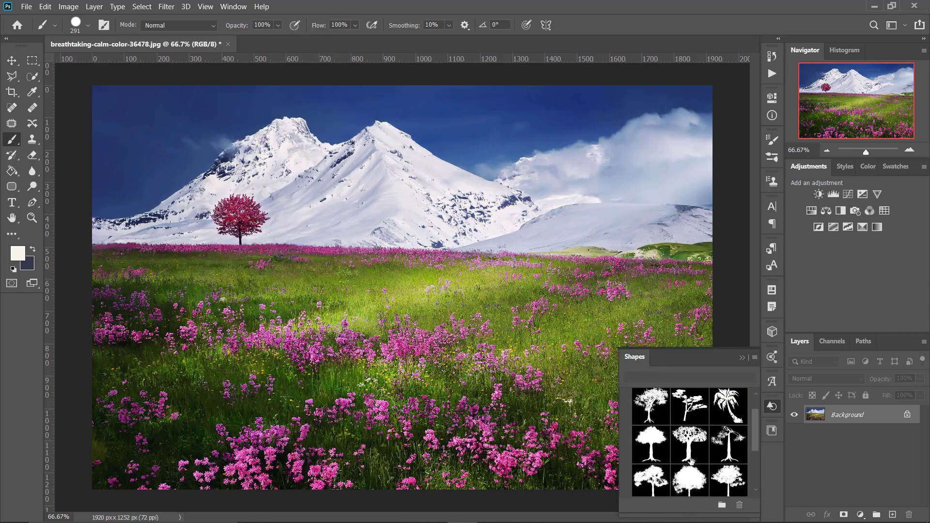
pyautogui.scroll(-2, 692, 462)
pyautogui.scroll(-1, 692, 461)
pyautogui.moveTo(693, 419); pyautogui.dragTo(432, 189)
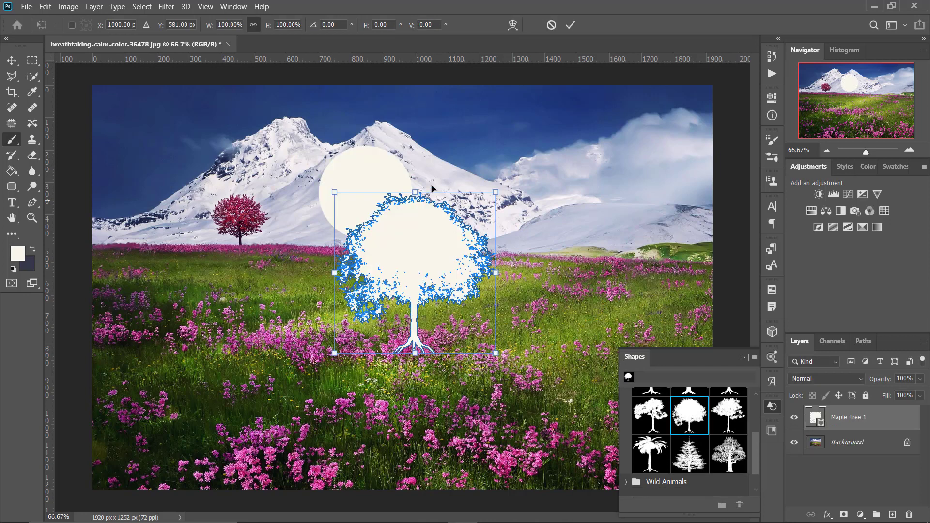
# Enlarge the maple tree to about 136% and move it into the meadow at left.
pyautogui.moveTo(495, 193); pyautogui.dragTo(554, 134)
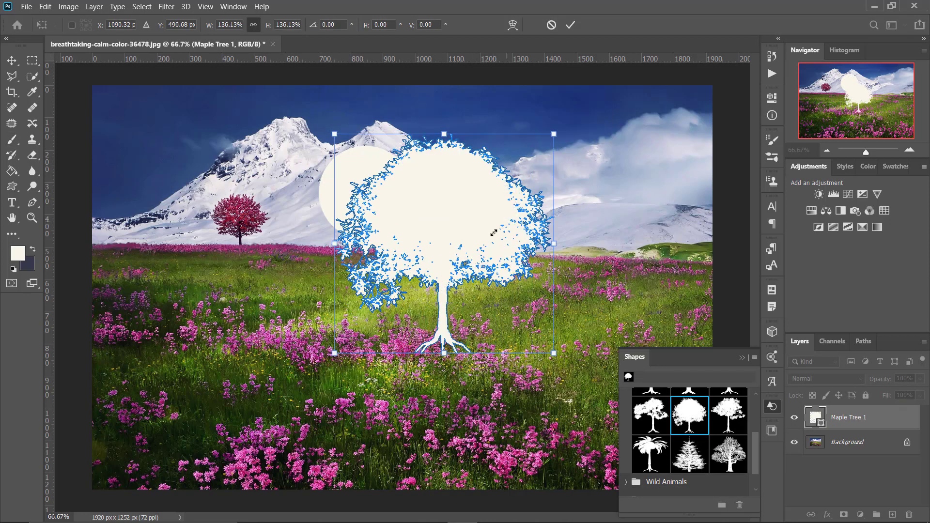
pyautogui.moveTo(493, 233); pyautogui.dragTo(307, 310)
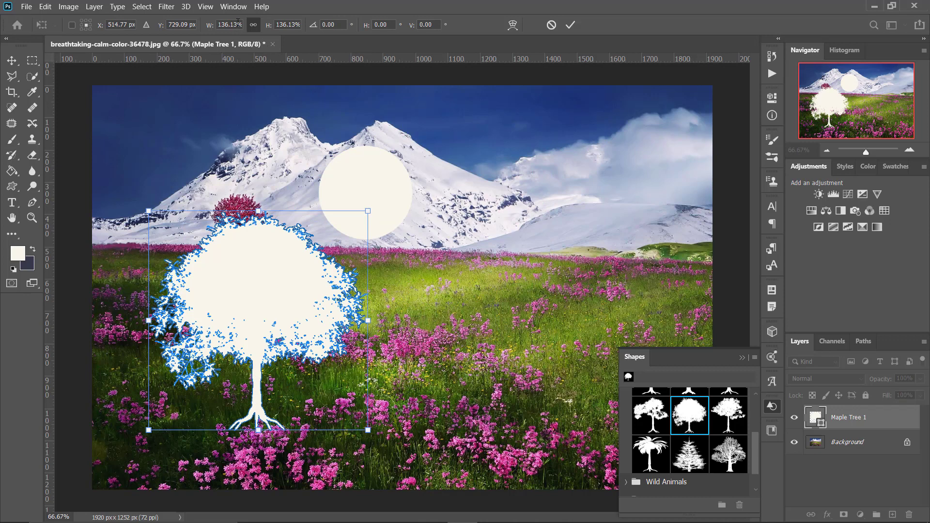
pyautogui.click(233, 7)
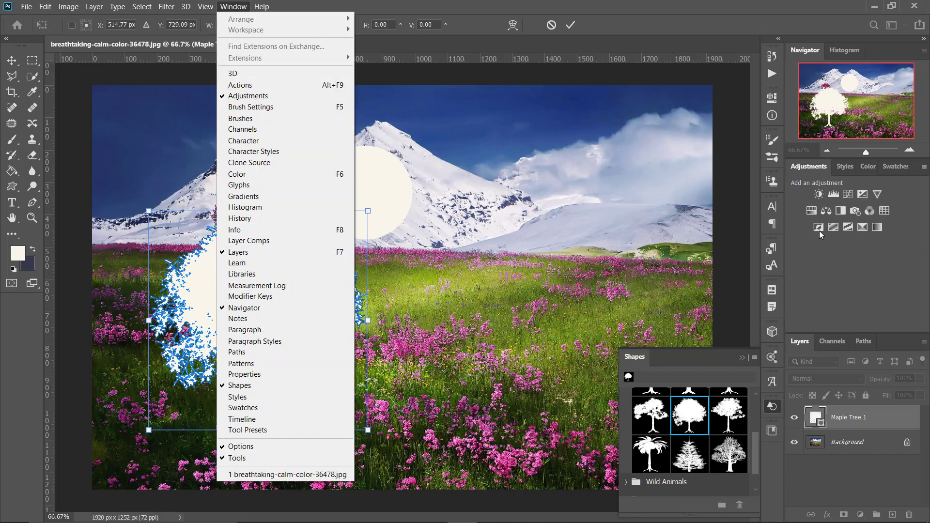
# Commit the tree transform, then expand and collapse the panel dock and Actions panel.
pyautogui.click(726, 105)
pyautogui.press('Return')
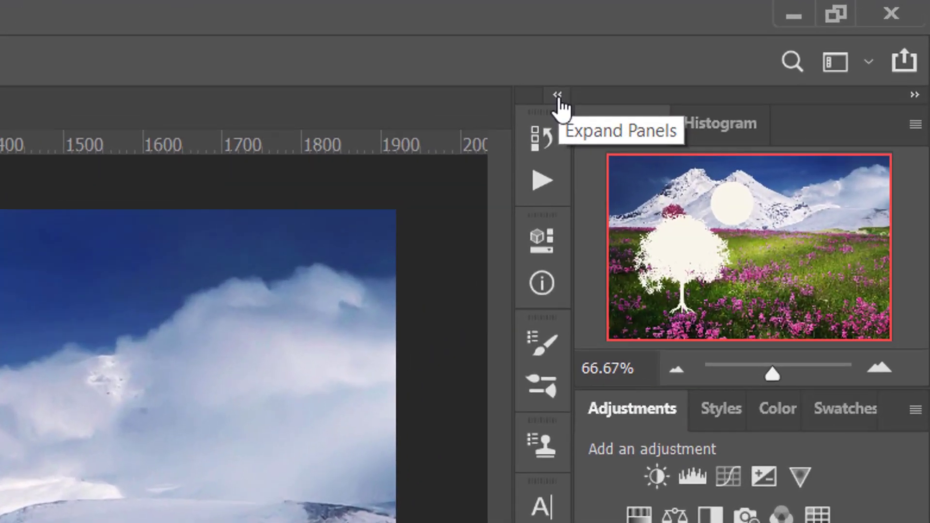
pyautogui.click(558, 96)
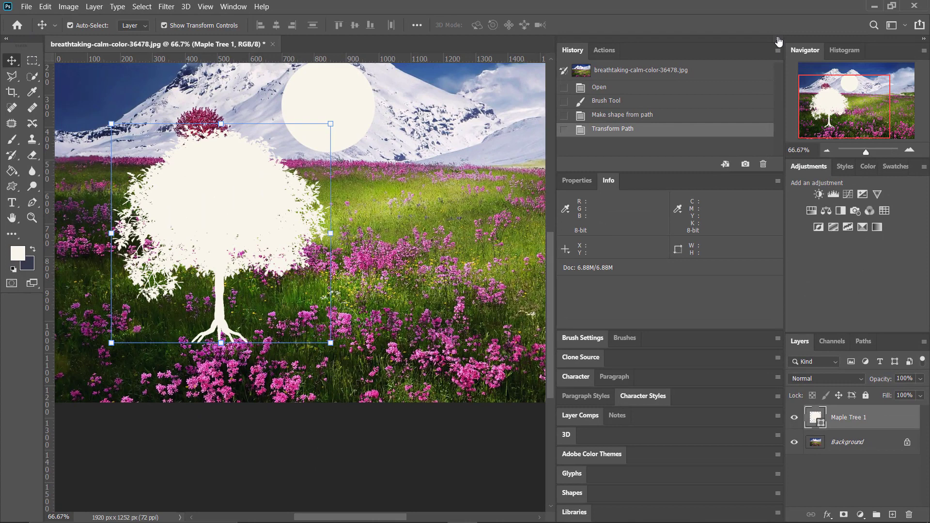
pyautogui.click(777, 38)
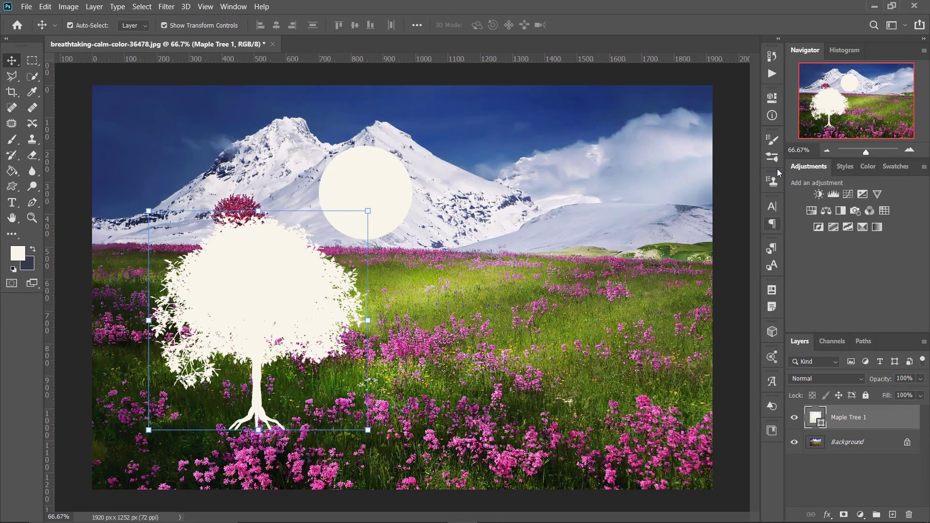
pyautogui.click(778, 72)
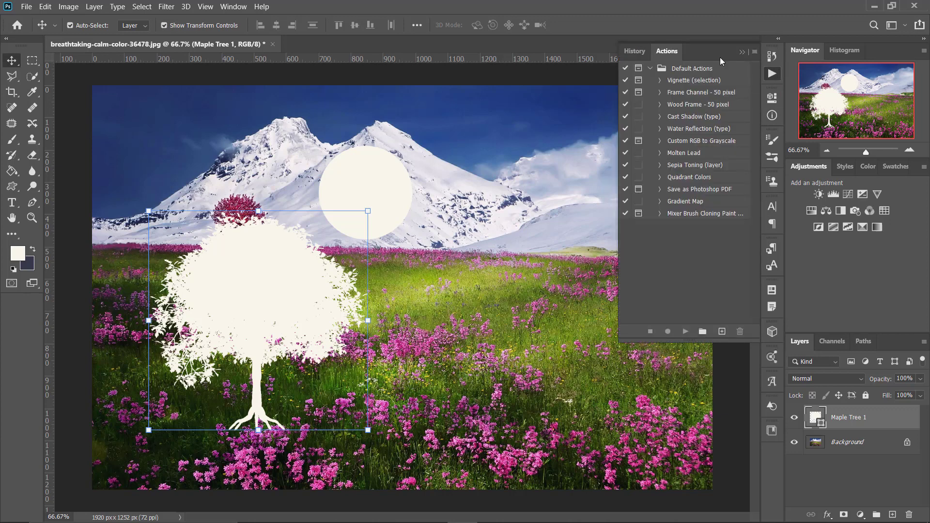
pyautogui.click(741, 52)
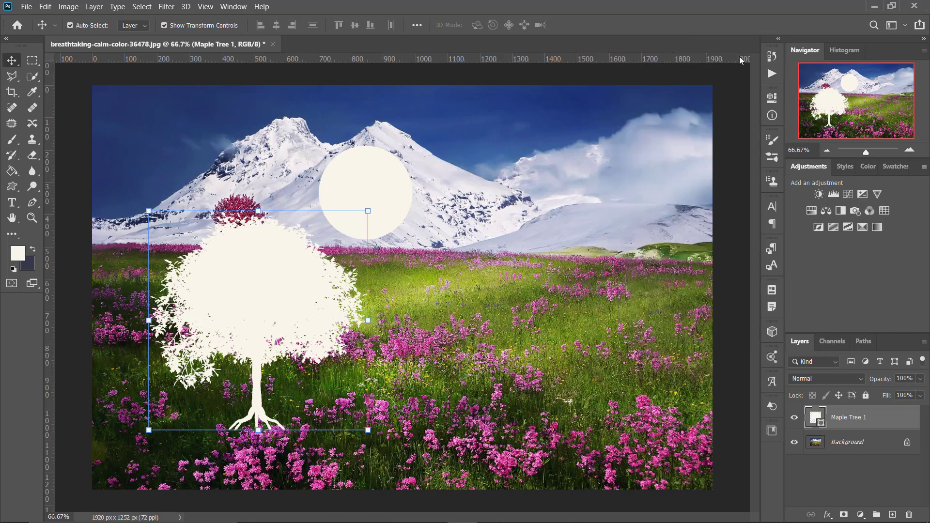
# Float the Character and Paragraph panels over the canvas, then dock them back together.
pyautogui.click(770, 209)
pyautogui.moveTo(656, 202)
pyautogui.mouseDown()
pyautogui.moveTo(142, 115)
pyautogui.moveTo(115, 91)
pyautogui.mouseUp()
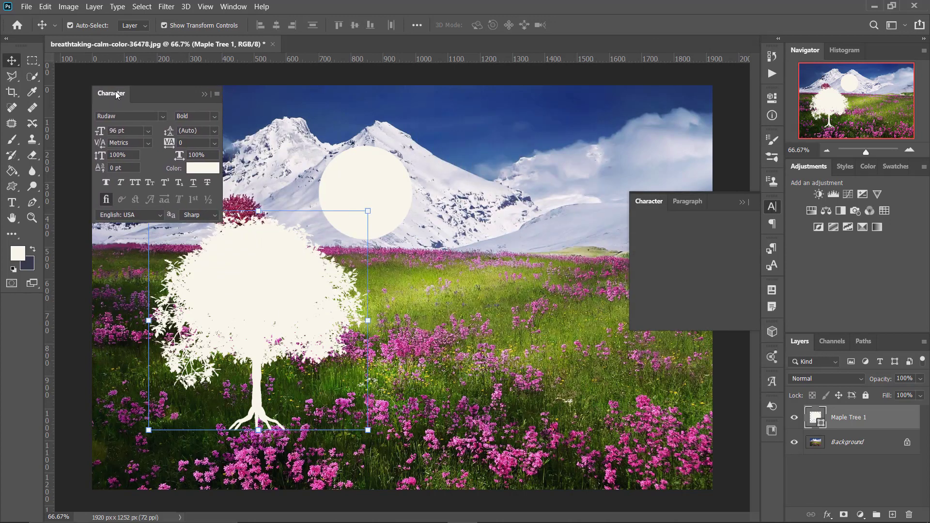
pyautogui.moveTo(658, 202); pyautogui.dragTo(612, 88)
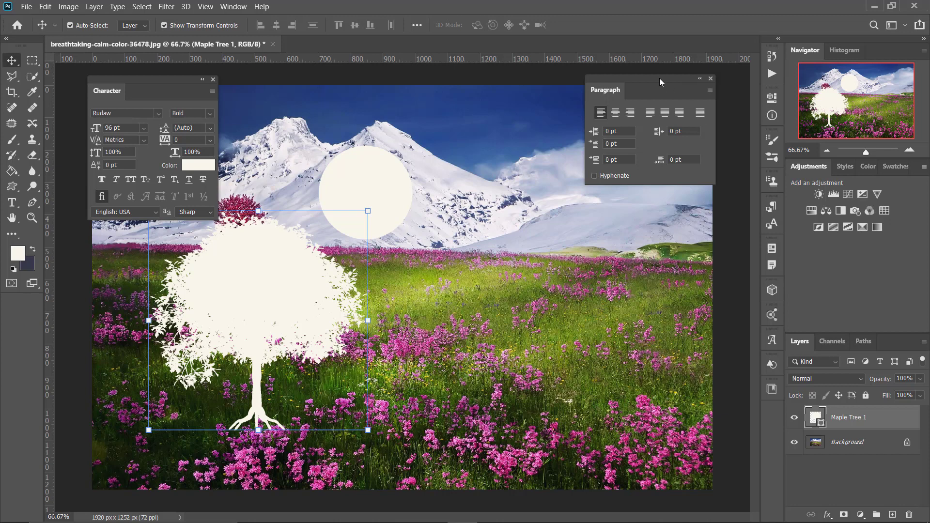
pyautogui.moveTo(659, 78)
pyautogui.mouseDown()
pyautogui.moveTo(664, 177)
pyautogui.moveTo(762, 231)
pyautogui.moveTo(771, 130)
pyautogui.mouseUp()
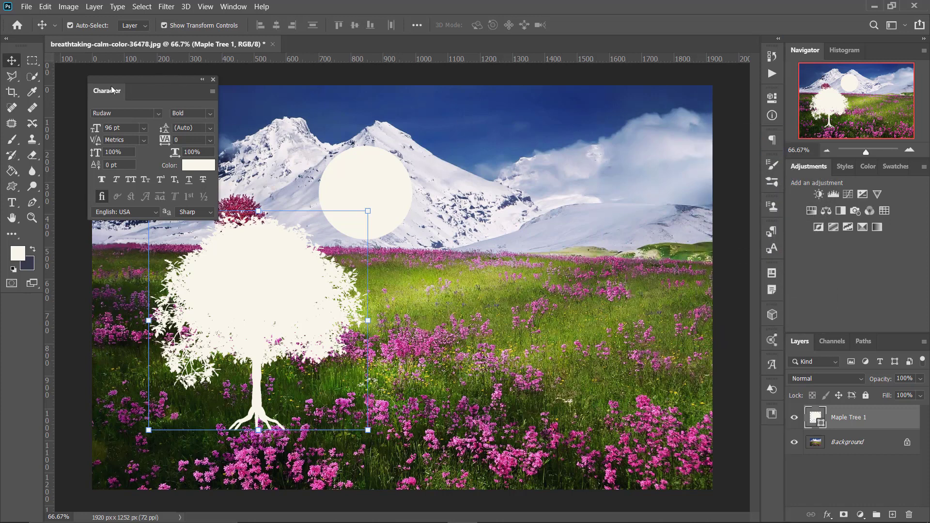
pyautogui.moveTo(111, 89); pyautogui.dragTo(770, 132)
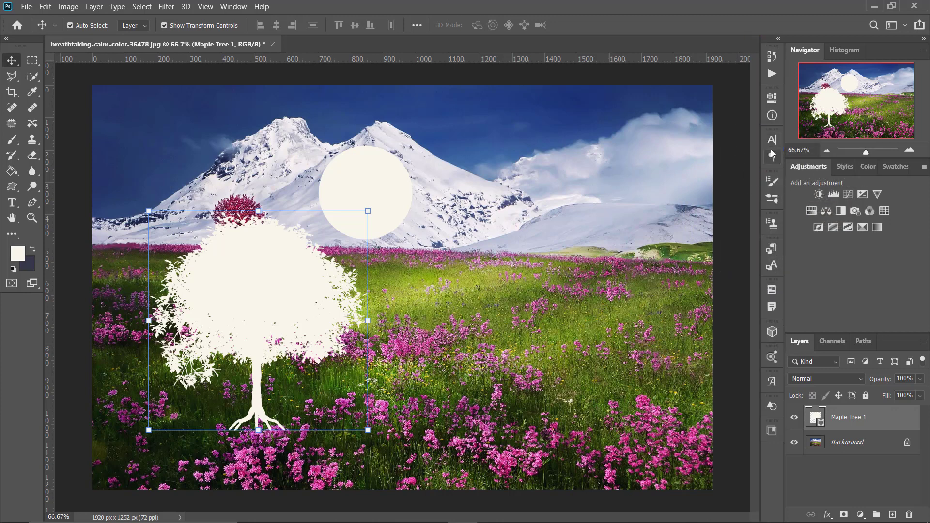
pyautogui.click(772, 140)
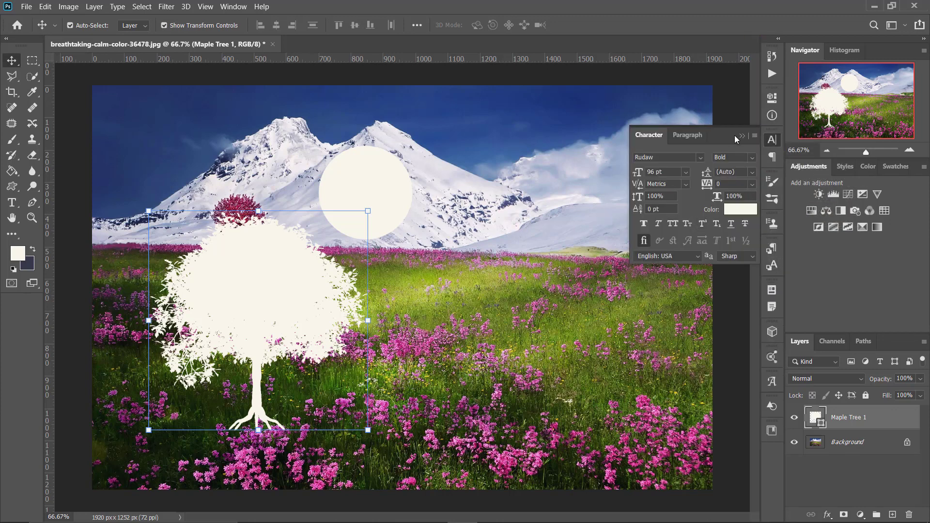
pyautogui.click(263, 39)
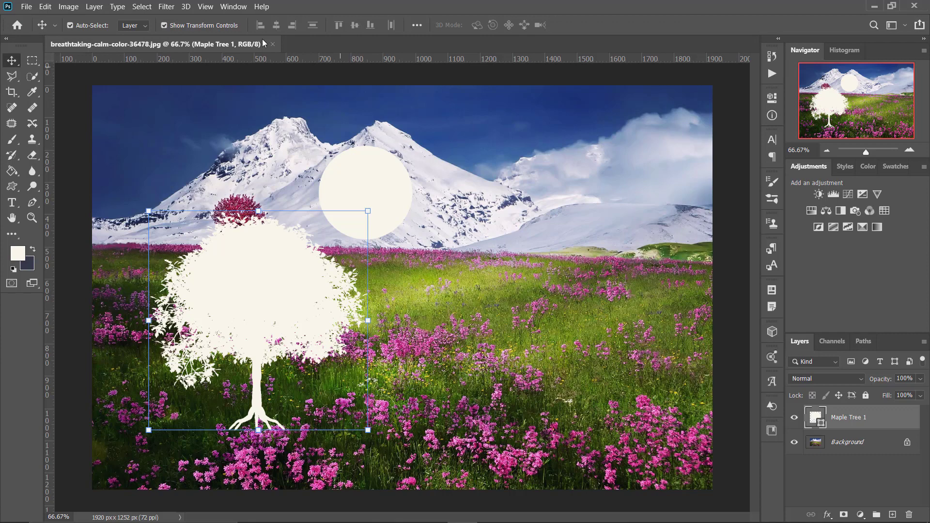
# Browse the Window menu, then visit Photoshop's Home screen.
pyautogui.click(233, 7)
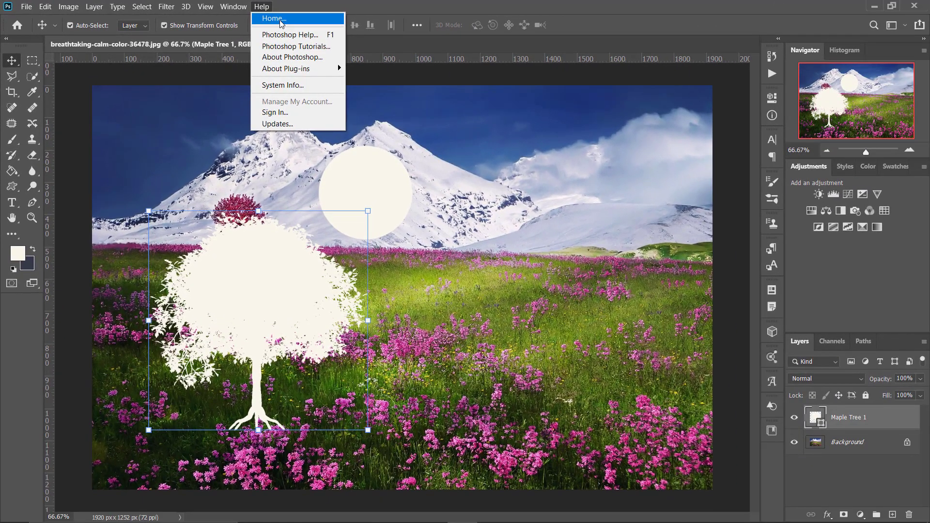
pyautogui.click(281, 20)
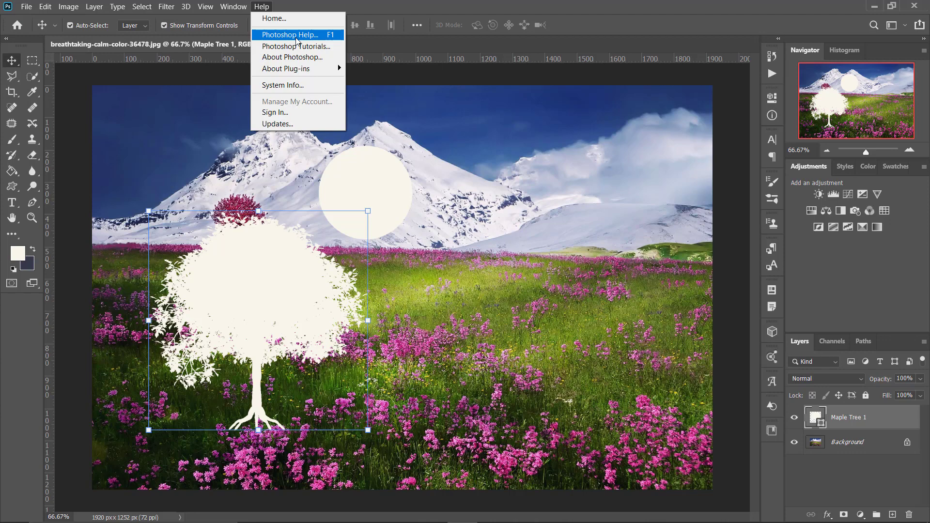
# Open the online Photoshop Help page, scroll through it, and return to the Help menu.
pyautogui.click(296, 38)
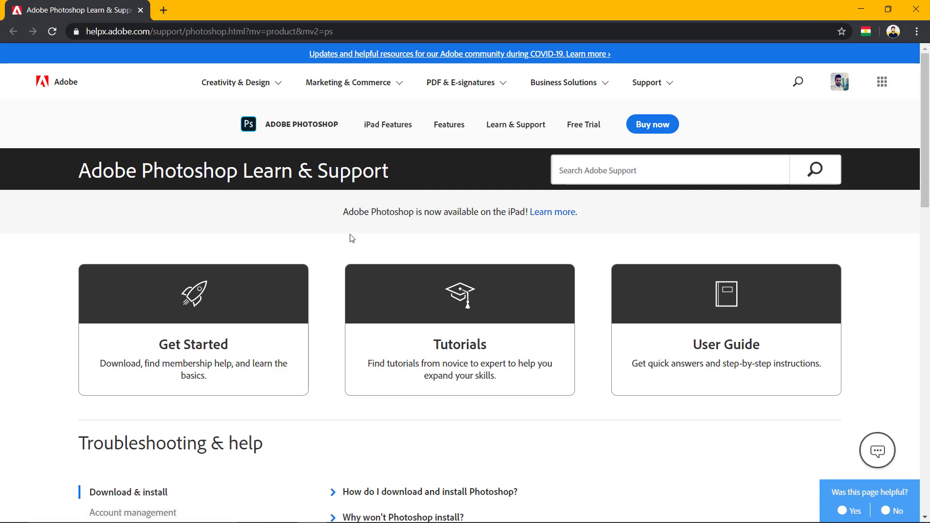
pyautogui.scroll(-1, 150, 285)
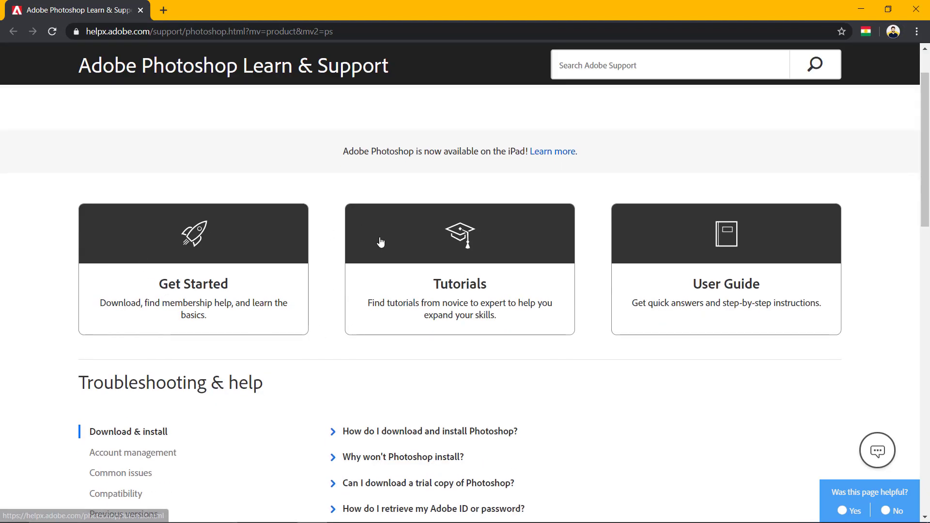
pyautogui.scroll(-5, 234, 260)
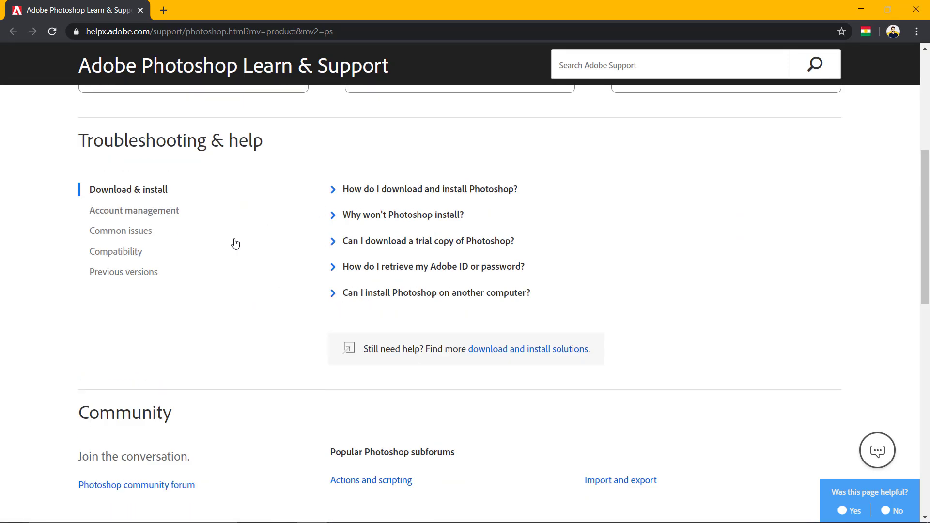
pyautogui.scroll(-3, 218, 326)
pyautogui.scroll(10, 218, 326)
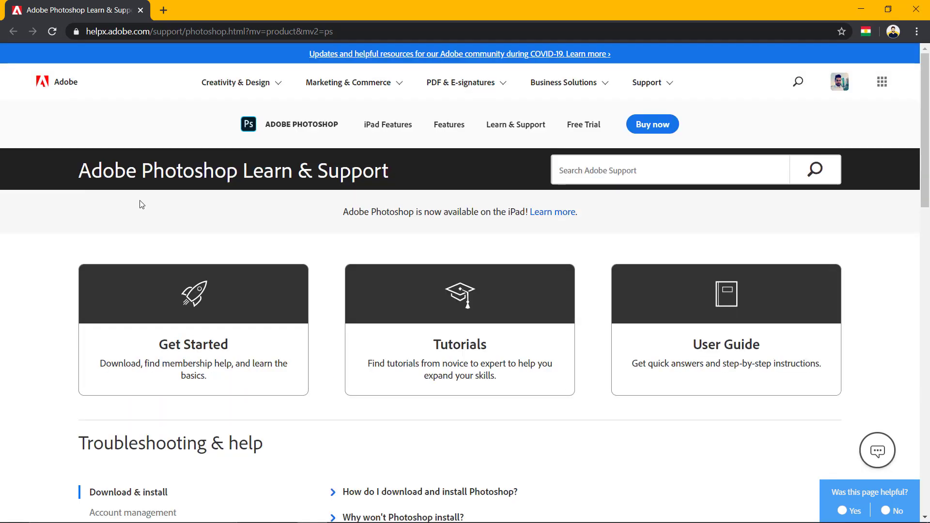
pyautogui.click(262, 7)
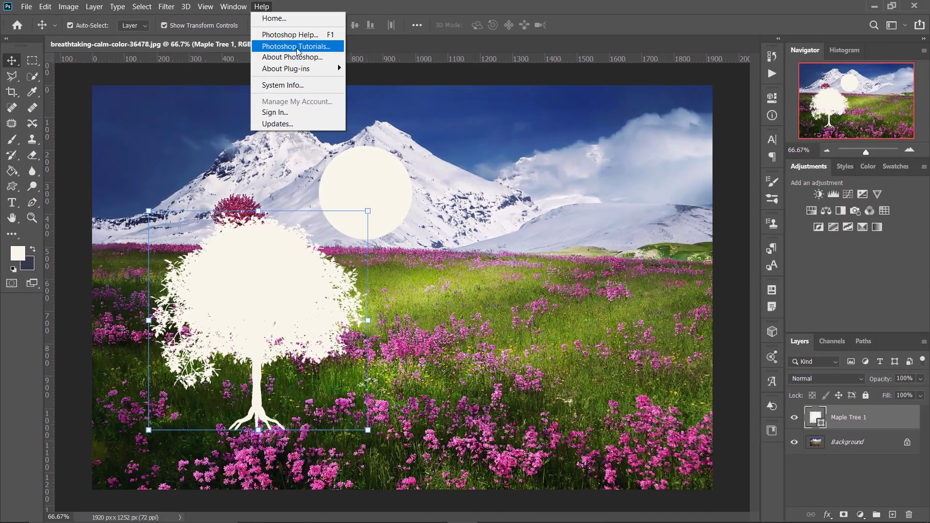
# Open the Photoshop tutorials page and advance the Get Started, iPad and beginner photo-editing carousels.
pyautogui.click(297, 49)
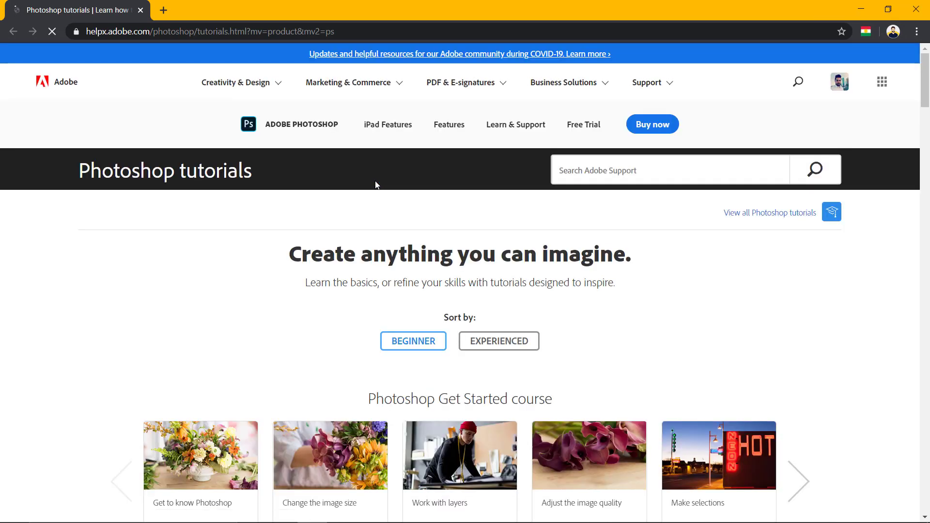
pyautogui.scroll(-4, 343, 280)
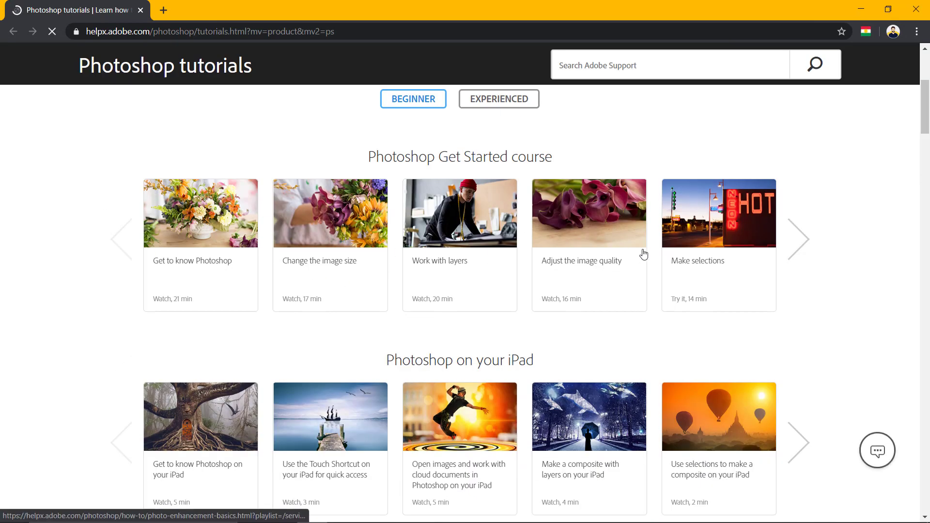
pyautogui.click(800, 239)
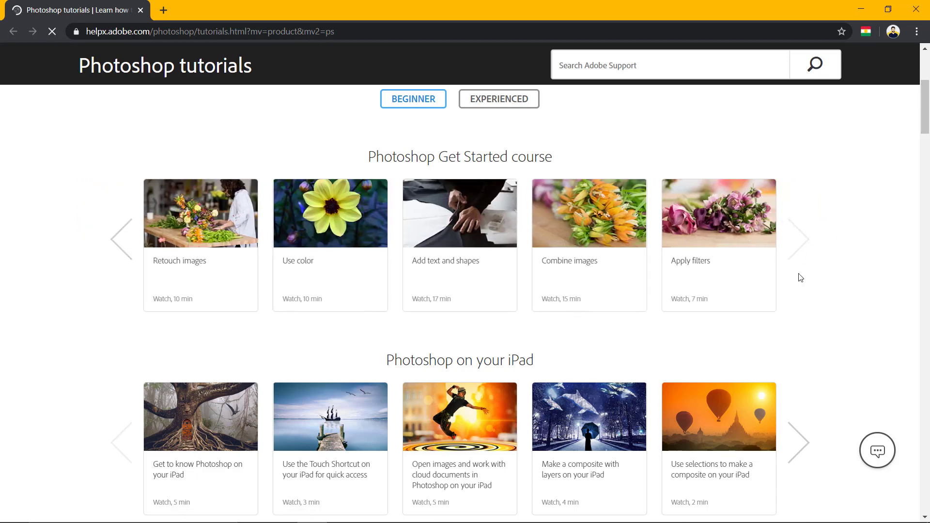
pyautogui.click(797, 436)
pyautogui.scroll(-6, 697, 358)
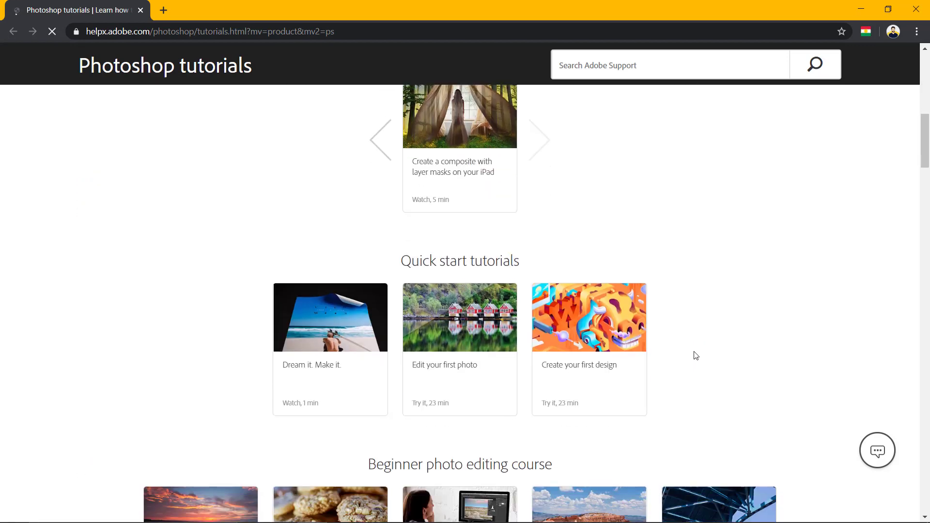
pyautogui.scroll(-5, 700, 339)
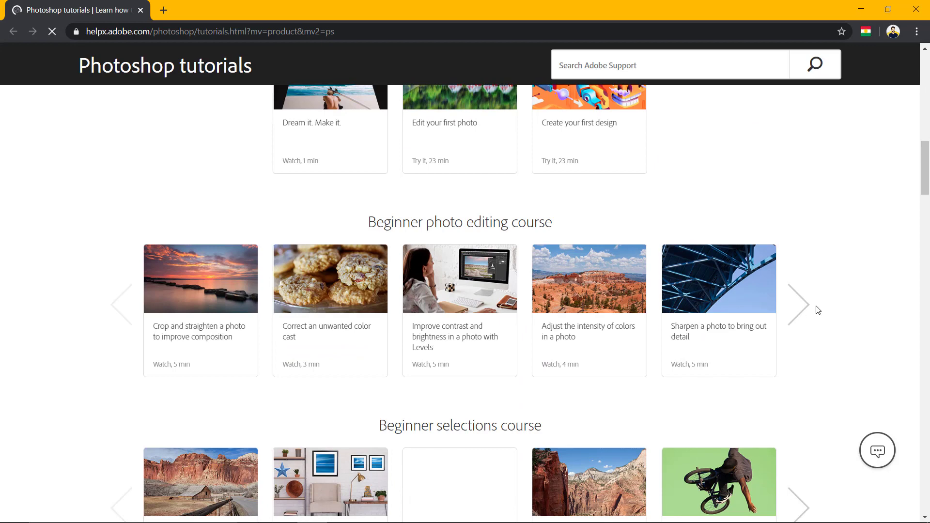
pyautogui.click(804, 311)
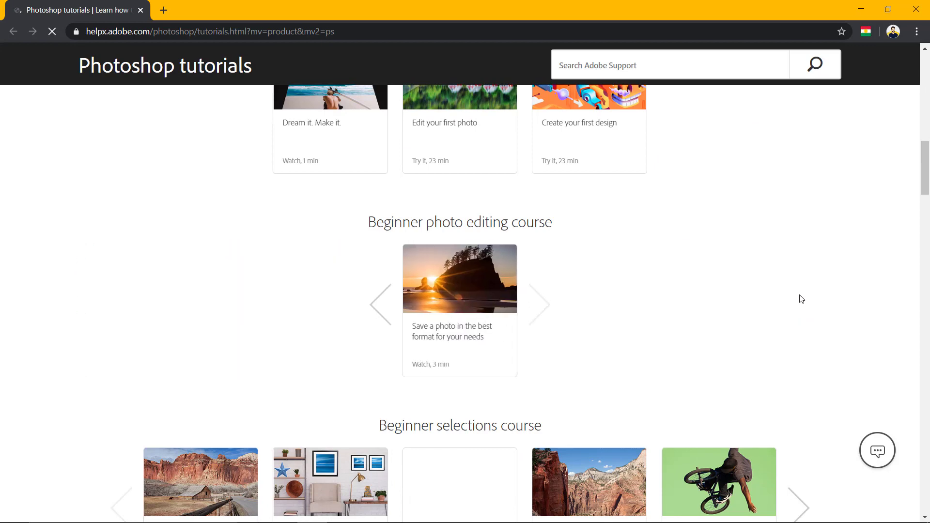
# Scroll the tutorials page down to Key topics and Get inspired, then return to Photoshop's Help menu.
pyautogui.scroll(-3, 802, 301)
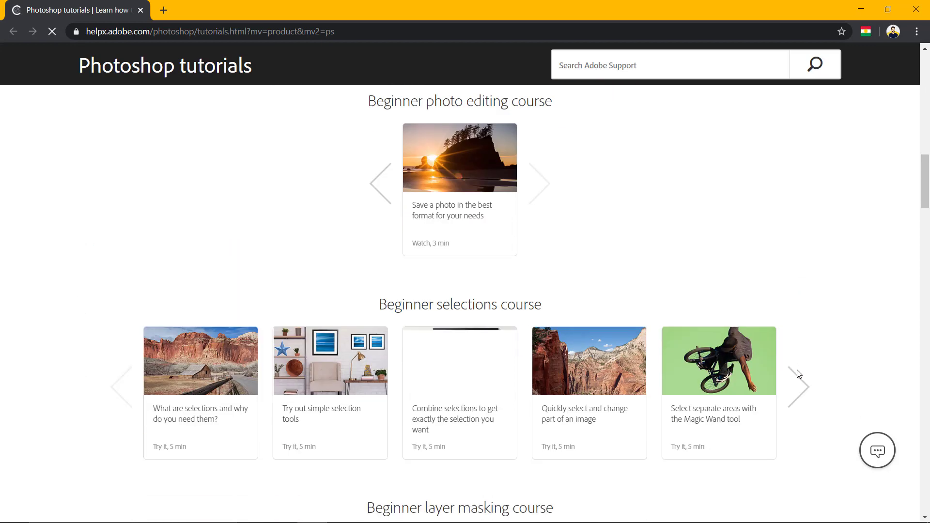
pyautogui.scroll(-5, 679, 291)
pyautogui.scroll(-3, 524, 280)
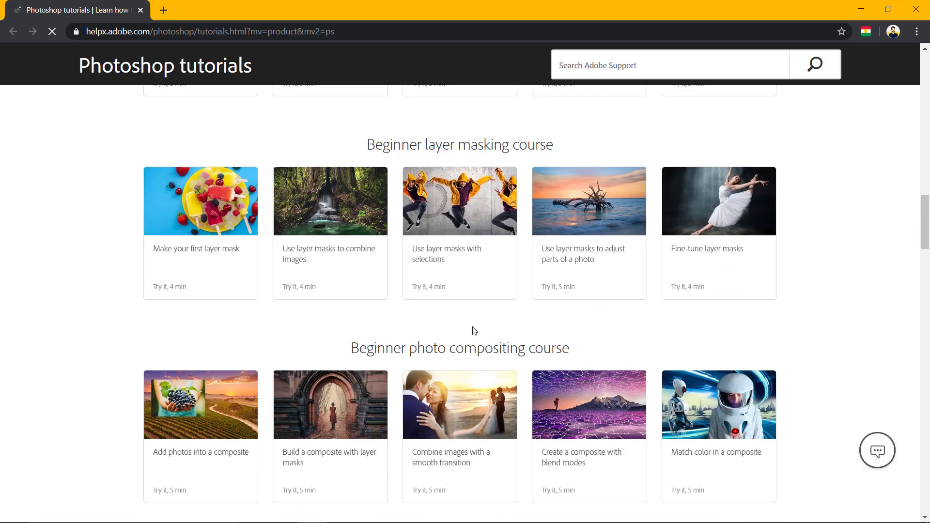
pyautogui.scroll(-4, 468, 320)
pyautogui.scroll(-2, 468, 325)
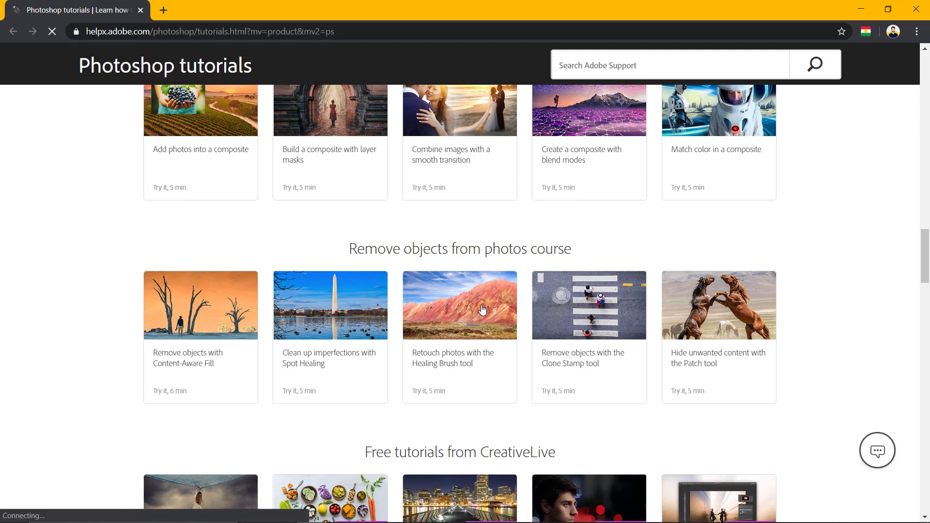
pyautogui.scroll(-2, 484, 308)
pyautogui.scroll(-3, 484, 307)
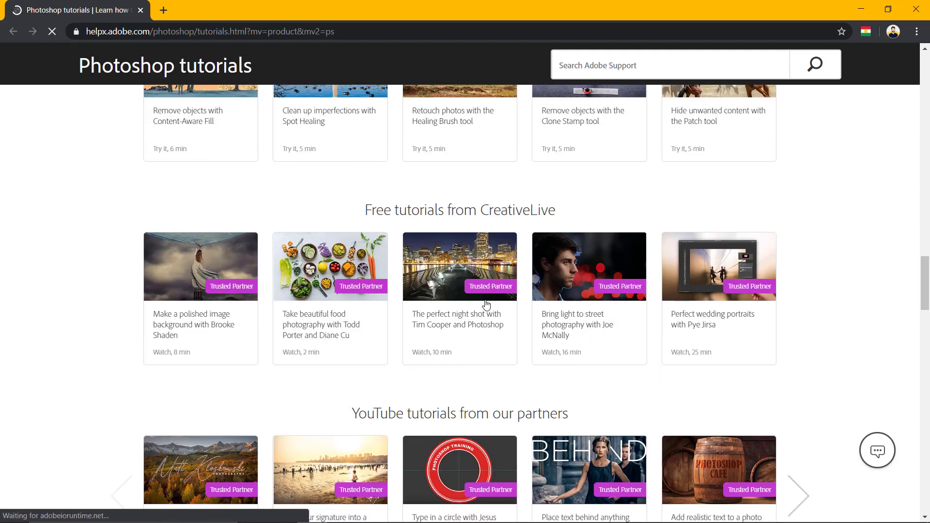
pyautogui.scroll(-8, 551, 338)
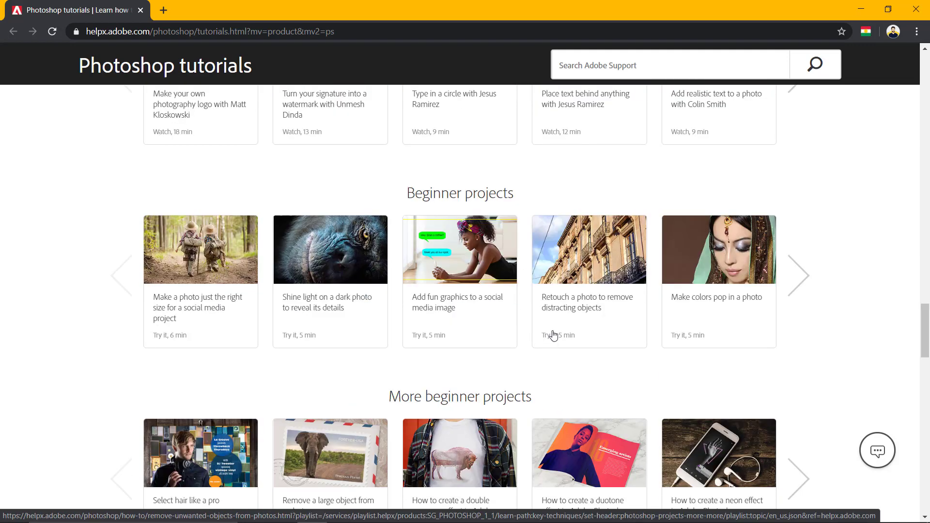
pyautogui.scroll(-3, 553, 334)
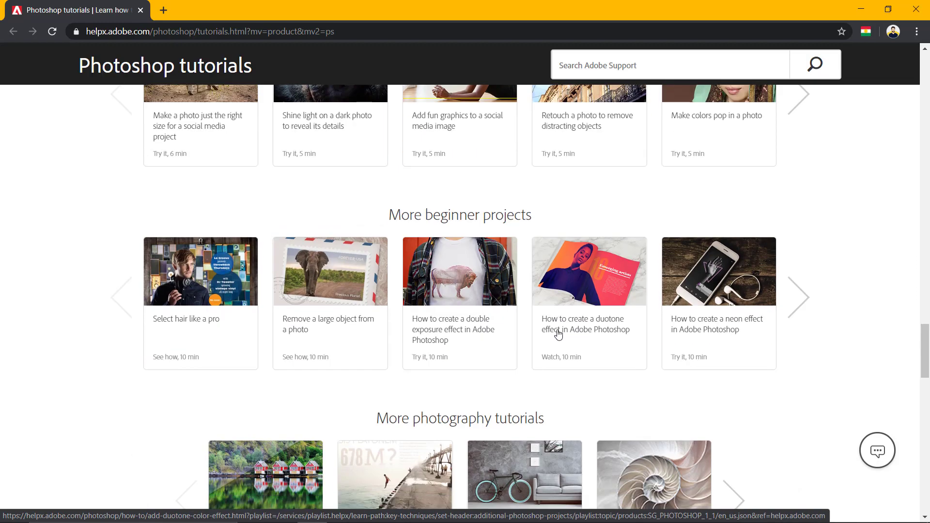
pyautogui.scroll(-3, 170, 301)
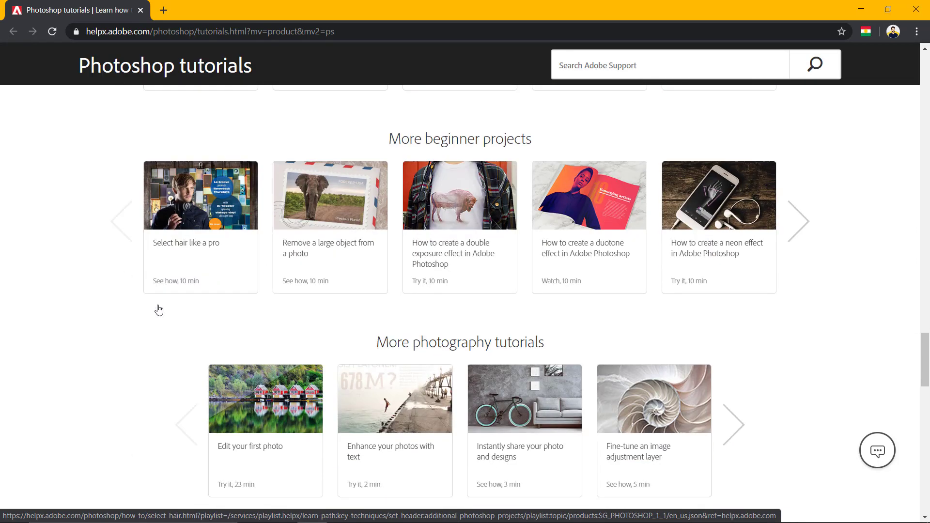
pyautogui.scroll(-3, 156, 303)
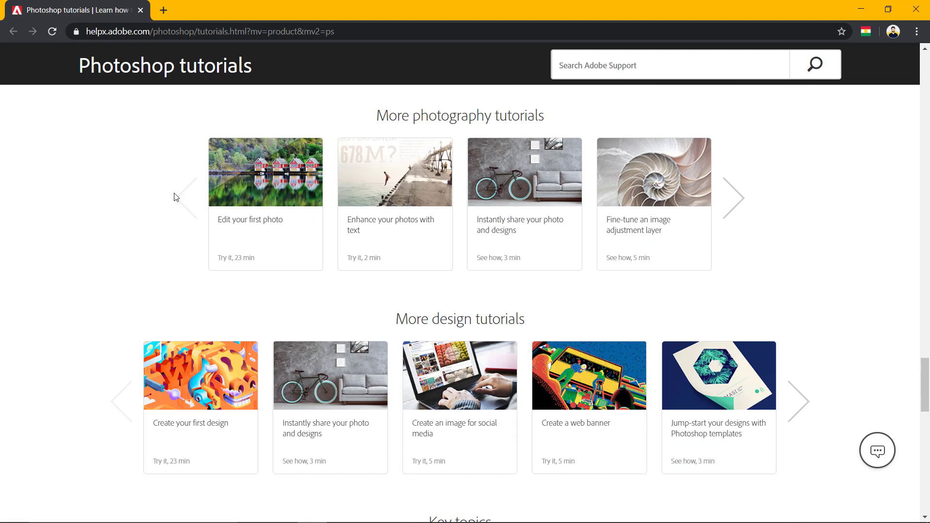
pyautogui.scroll(-1, 176, 196)
pyautogui.scroll(-3, 183, 196)
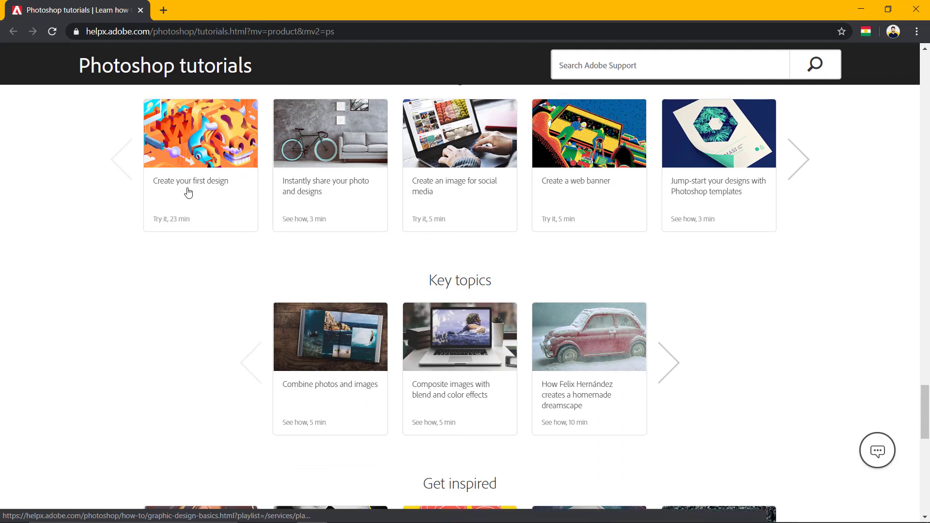
pyautogui.scroll(-2, 188, 197)
pyautogui.scroll(-1, 197, 203)
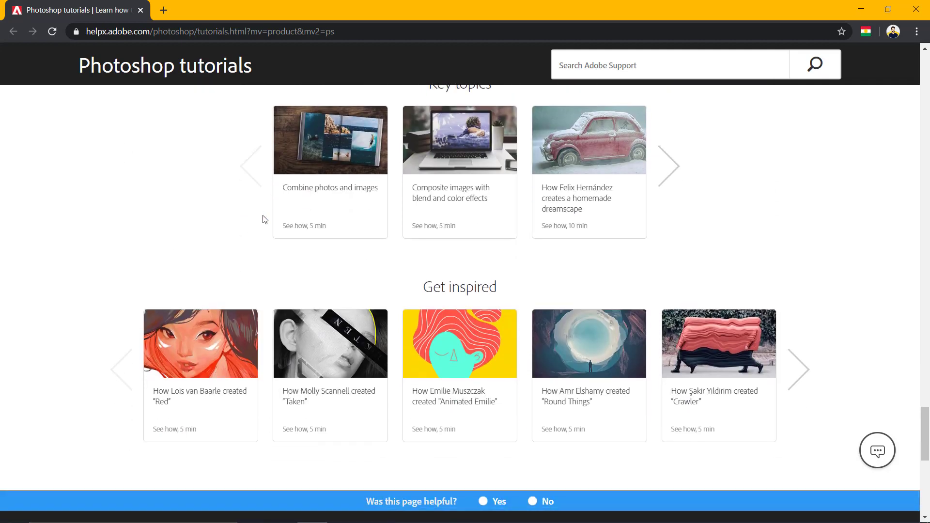
pyautogui.scroll(-4, 271, 216)
pyautogui.scroll(4, 290, 213)
pyautogui.scroll(2, 479, 229)
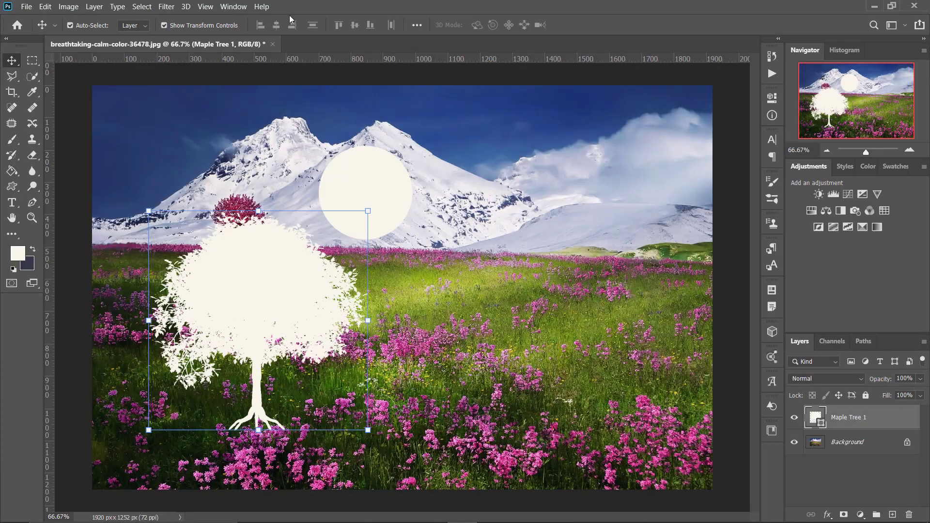
pyautogui.click(262, 7)
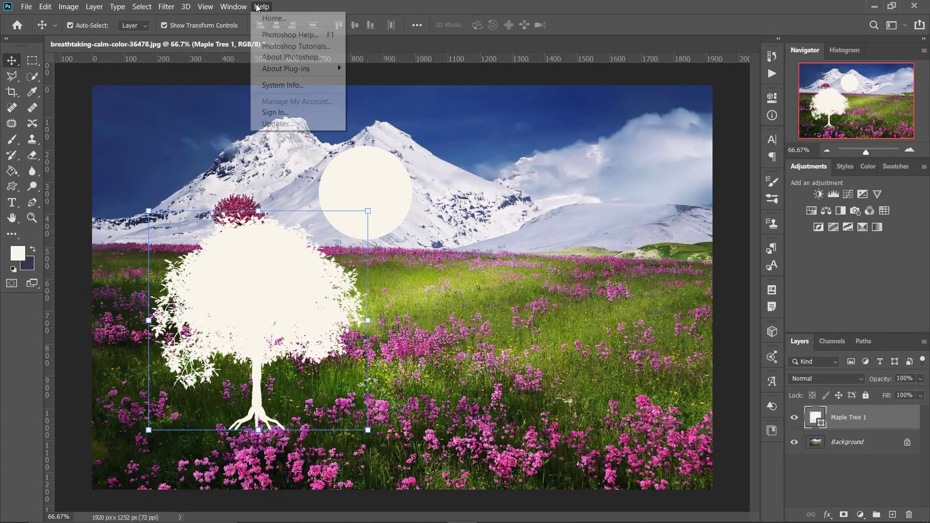
pyautogui.click(297, 58)
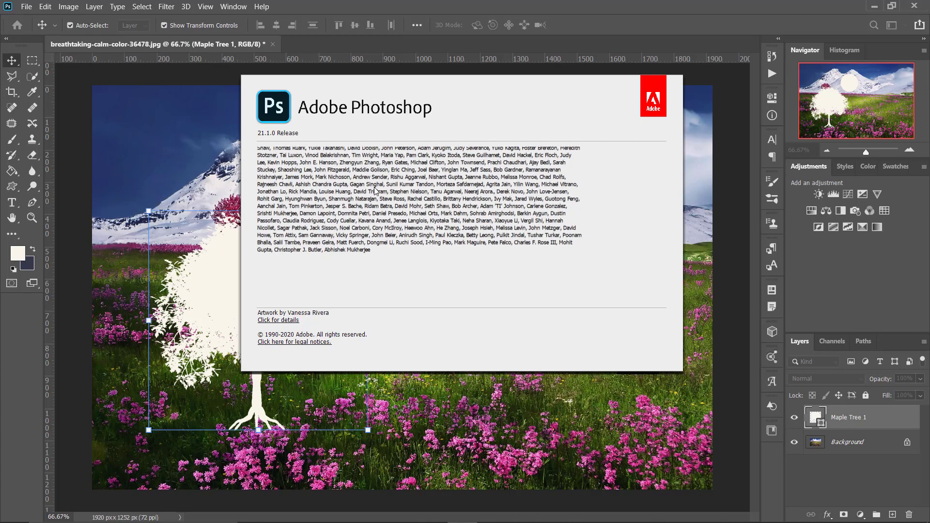
pyautogui.click(271, 6)
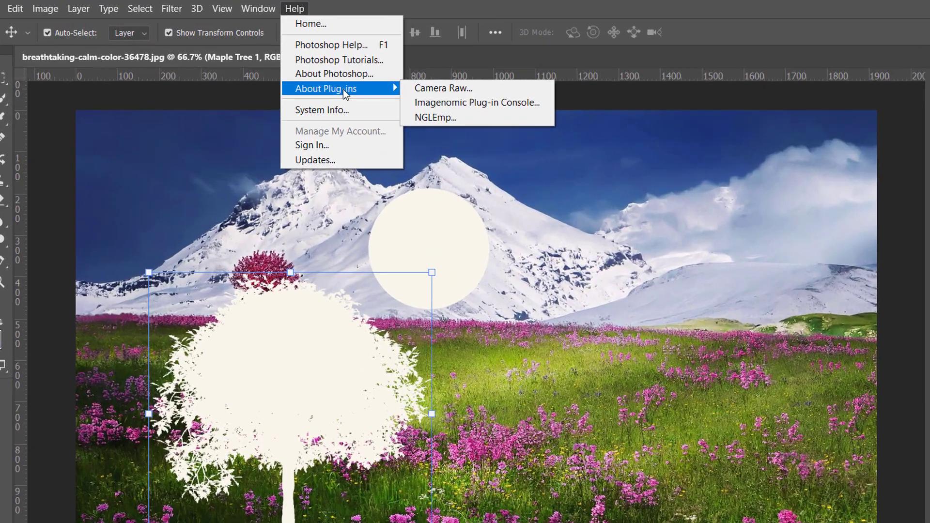
pyautogui.moveTo(378, 114)
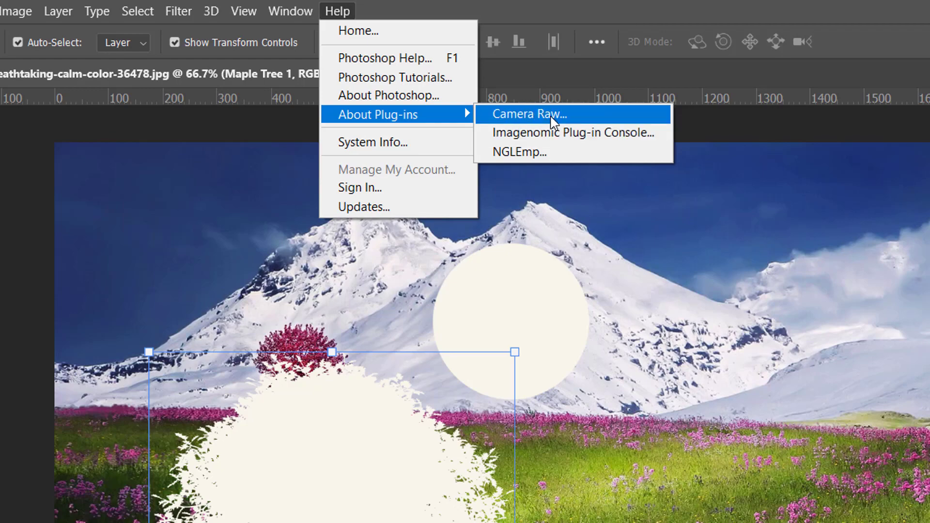
pyautogui.click(522, 121)
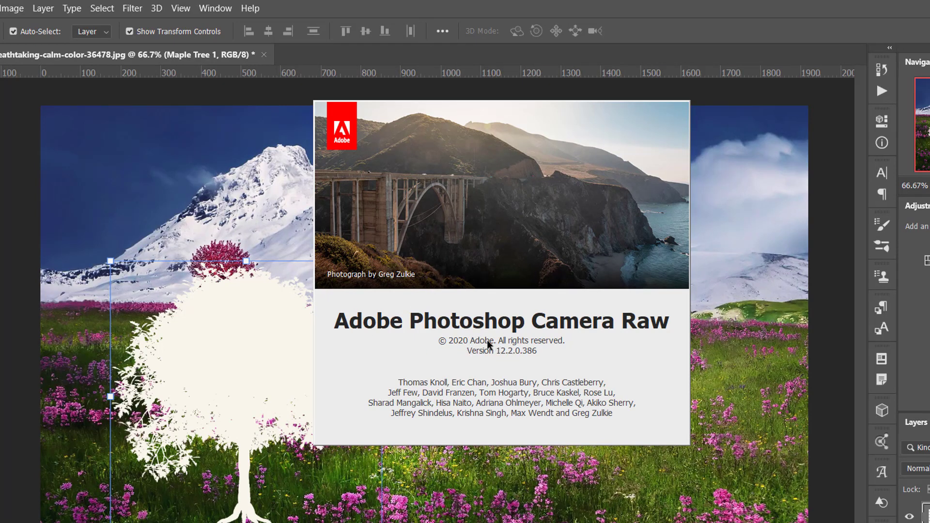
pyautogui.click(461, 352)
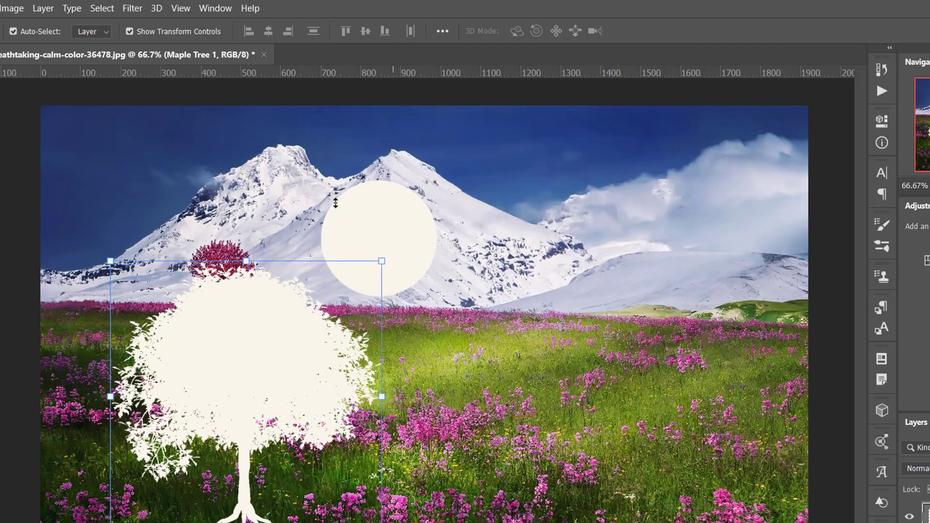
pyautogui.click(252, 9)
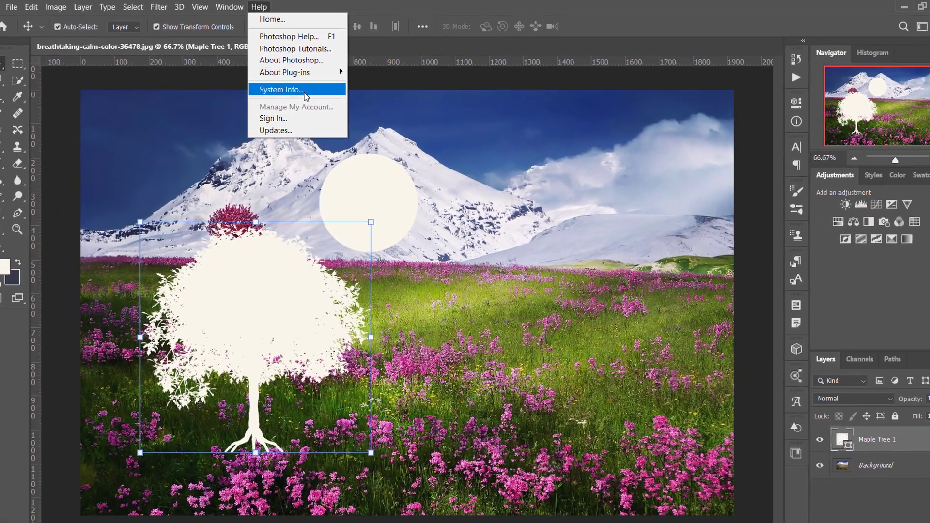
pyautogui.click(294, 109)
pyautogui.click(357, 170)
pyautogui.scroll(-1, 349, 189)
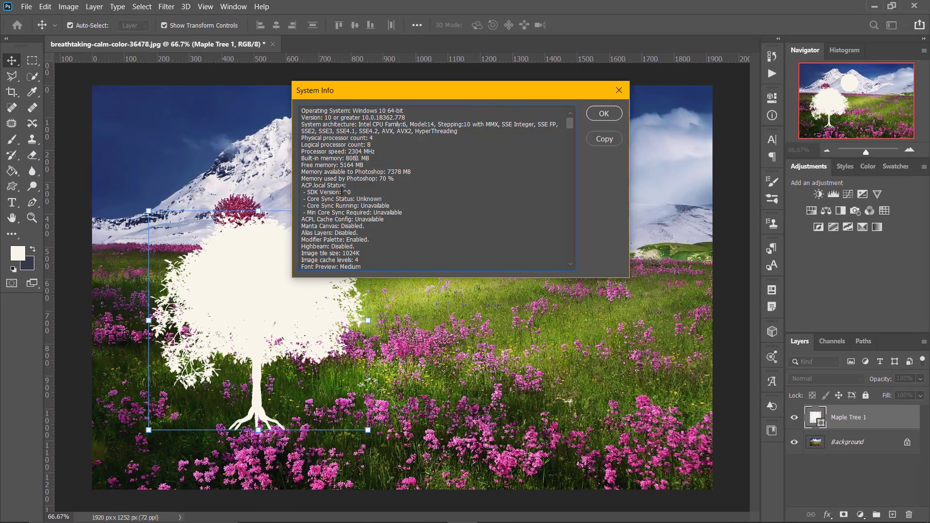
pyautogui.scroll(-2, 349, 194)
pyautogui.scroll(-4, 342, 206)
pyautogui.scroll(-1, 342, 206)
pyautogui.scroll(-2, 357, 192)
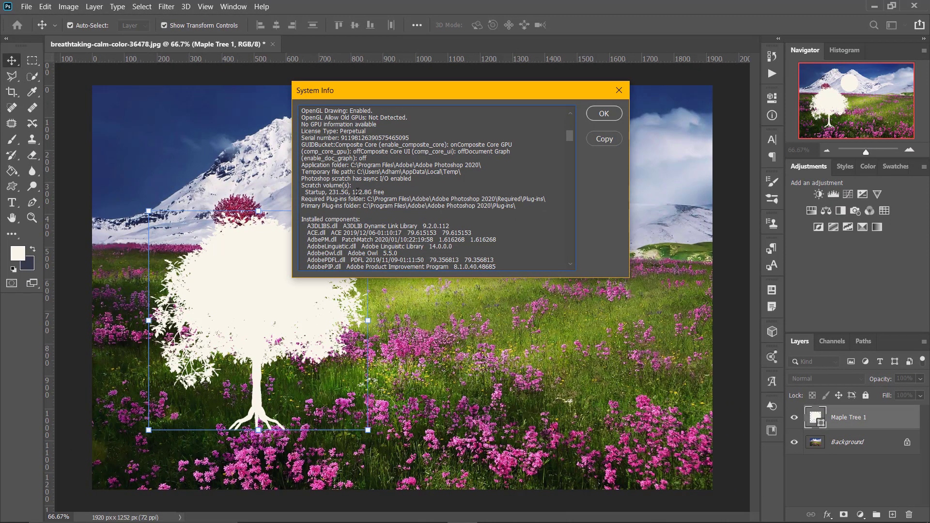
pyautogui.click(589, 115)
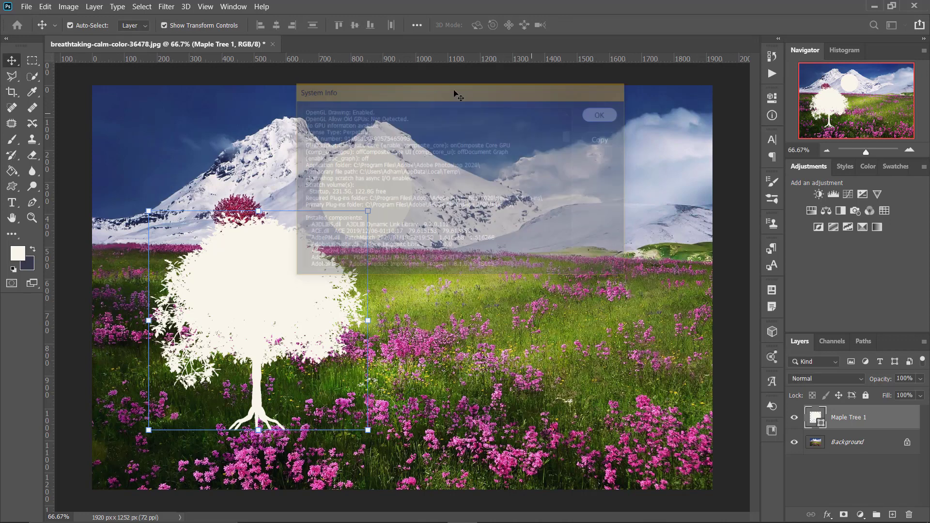
pyautogui.click(259, 7)
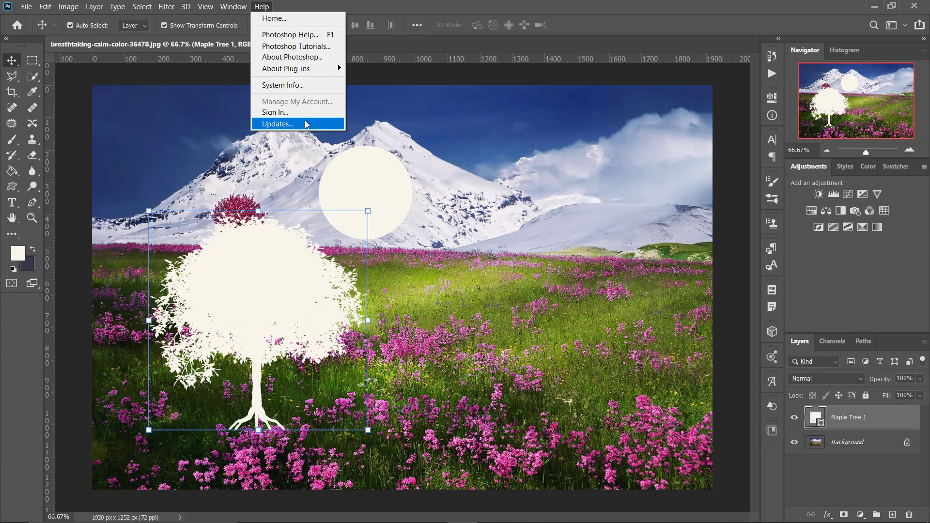
# Dismiss the Help menu, then open and close the Window menu without changing any panels.
pyautogui.click(385, 4)
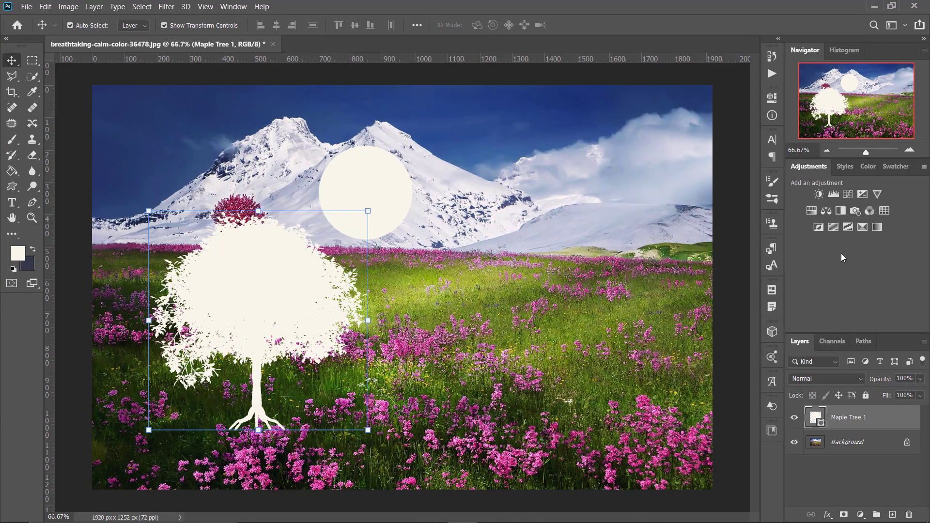
pyautogui.click(234, 6)
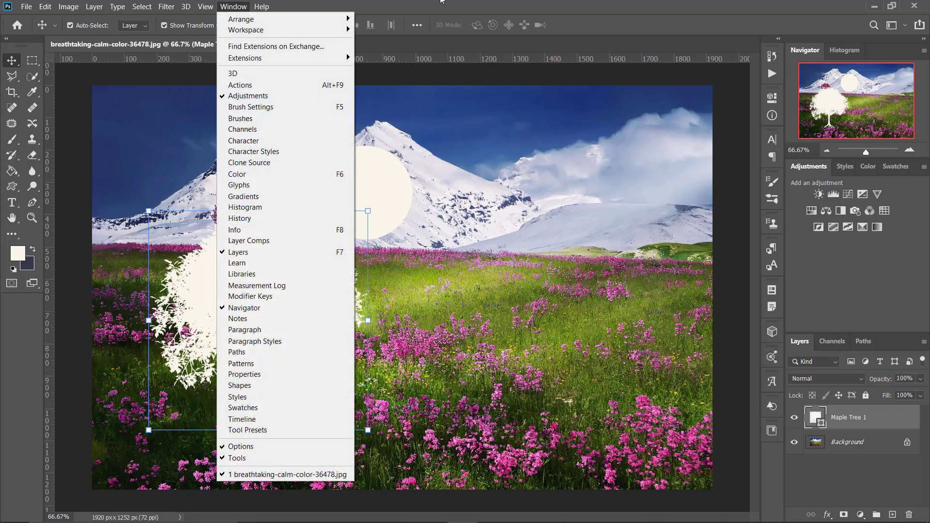
pyautogui.click(638, 14)
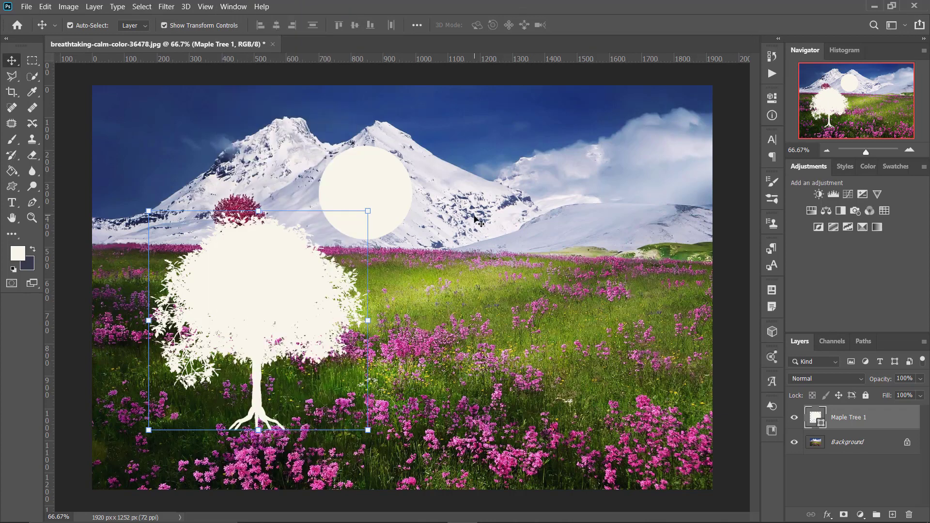